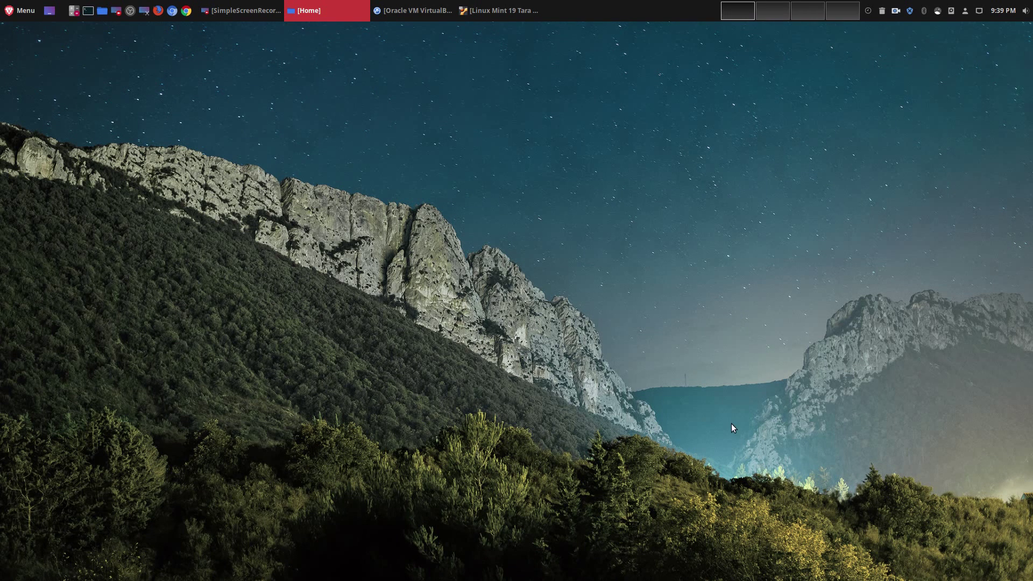
Switch to the Linux Mint 19 Tara virtual machine and open Software Manager
left_click(492, 12)
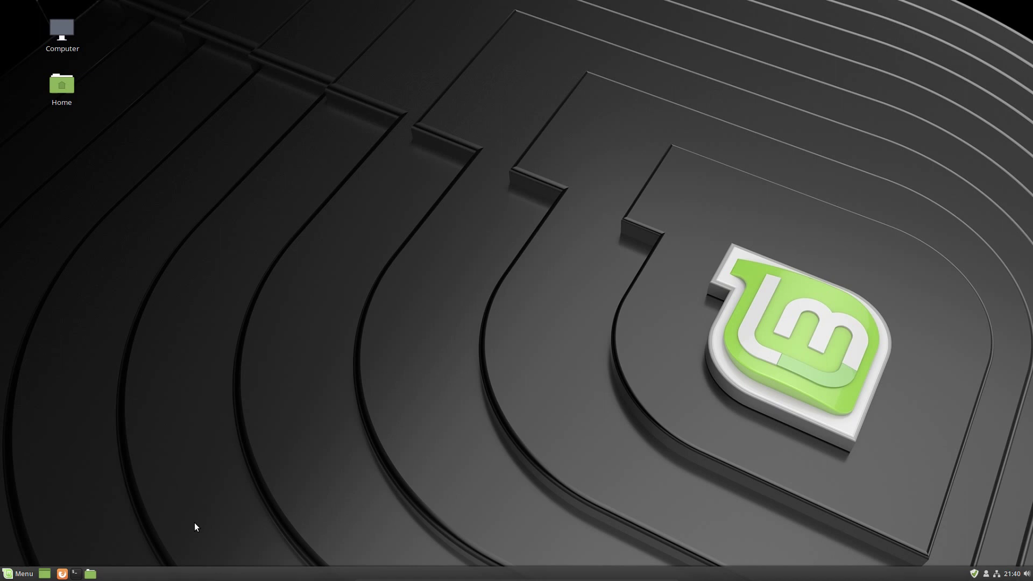
left_click(18, 574)
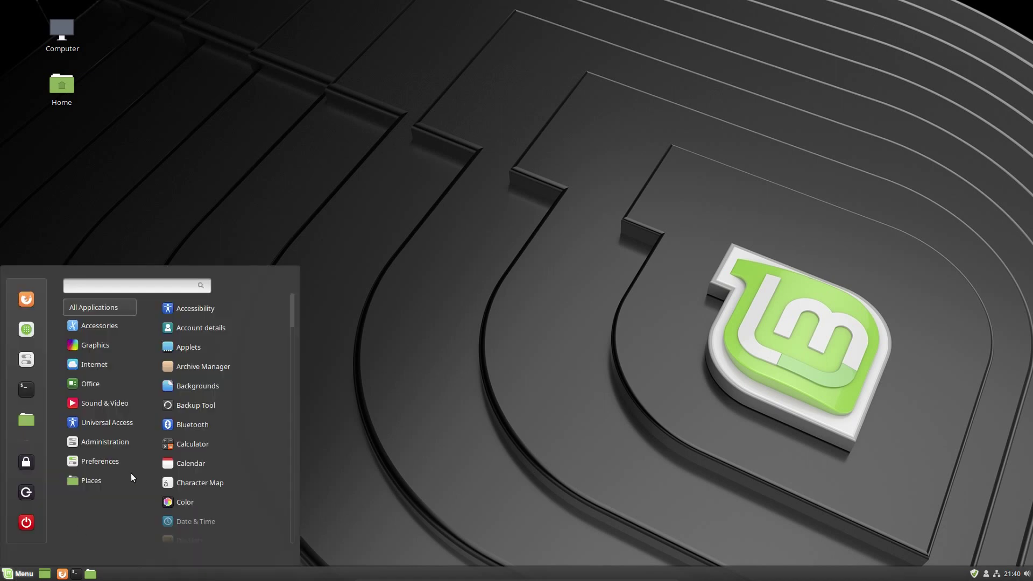
mouse_move(118, 442)
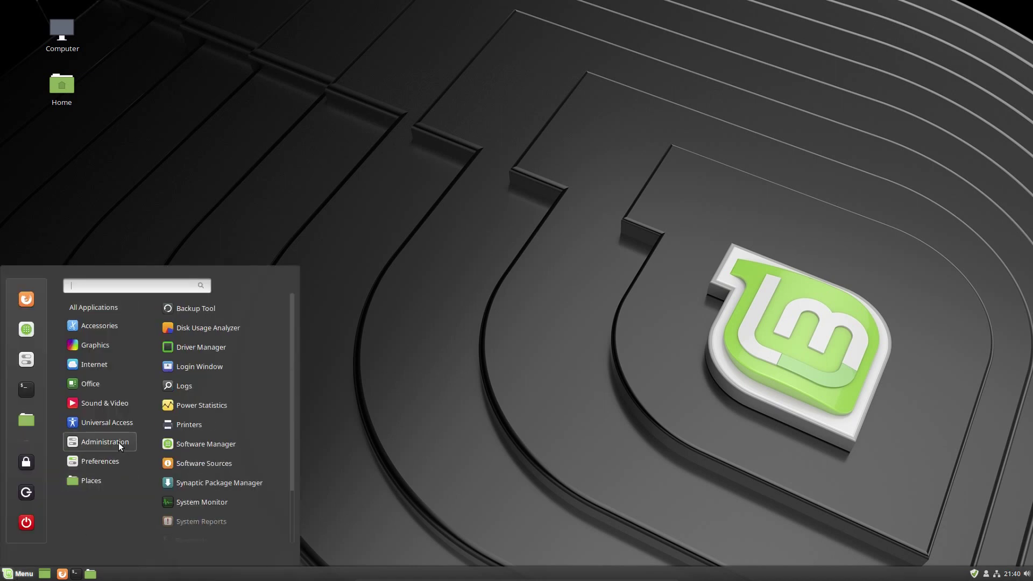
left_click(262, 441)
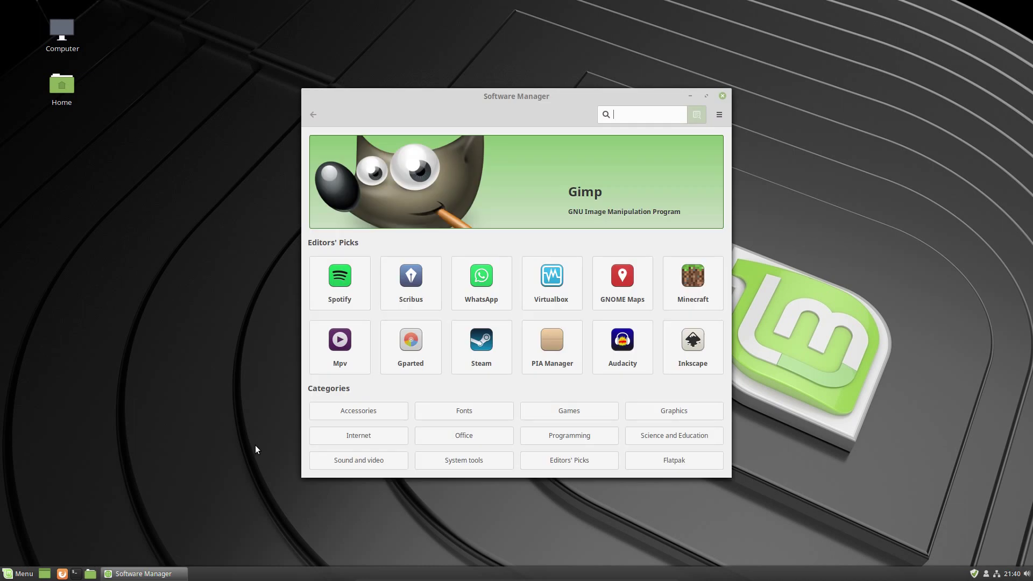
Search the software catalogue for "screen recorder" and open the Simplescreenrecorder package page
type("scree")
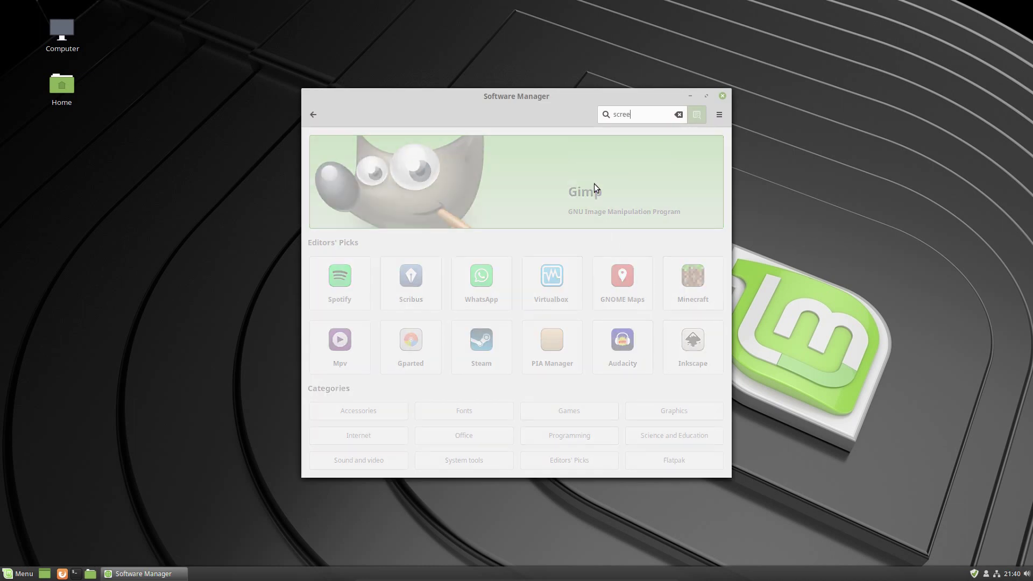
type("n recorder")
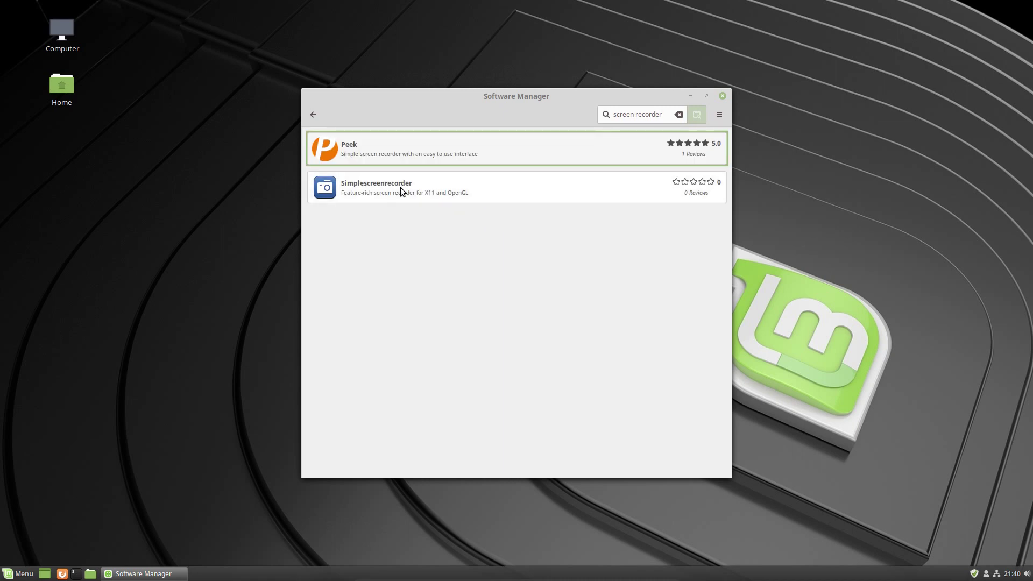
left_click(396, 189)
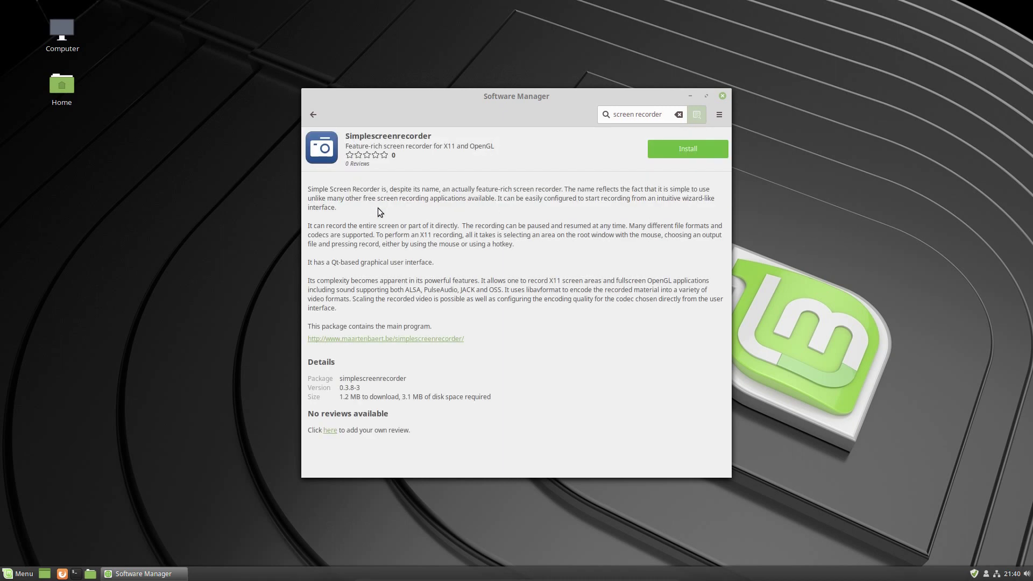
Open the package's website and examine its features and the Ubuntu and Linux Mint download instructions, and minimize the browser
left_click(400, 339)
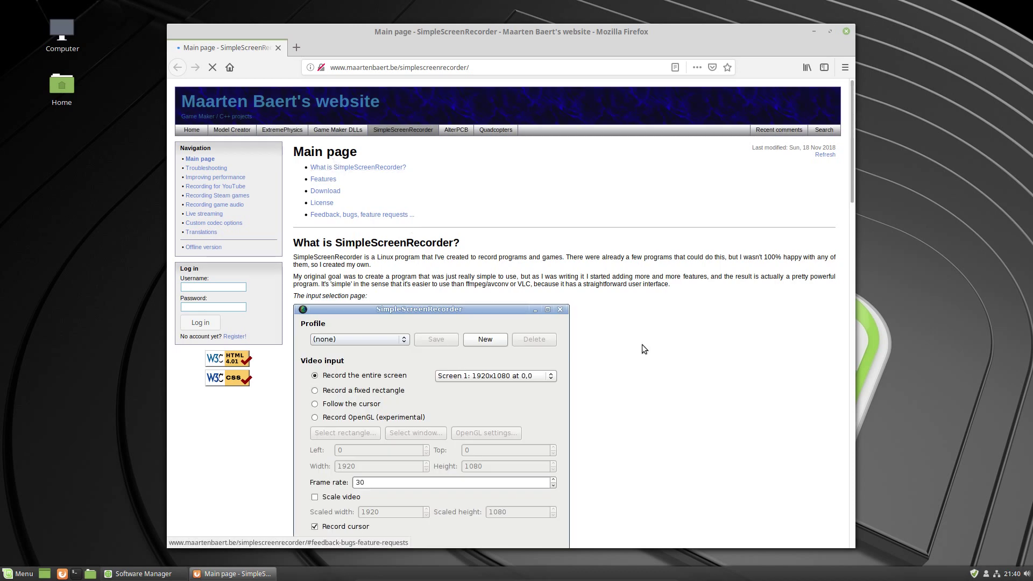
scroll(647, 338, "down", 12)
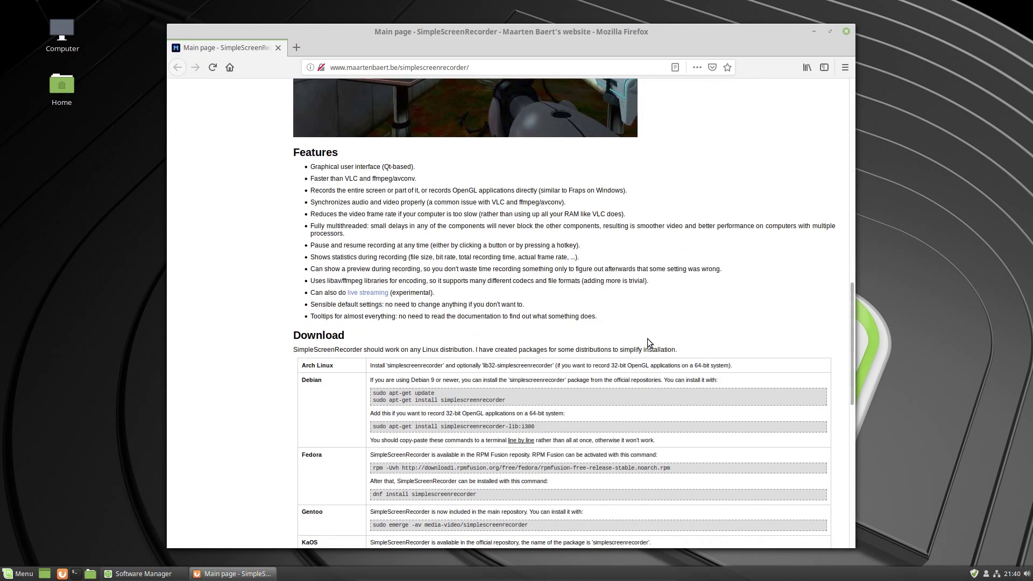
scroll(647, 338, "down", 10)
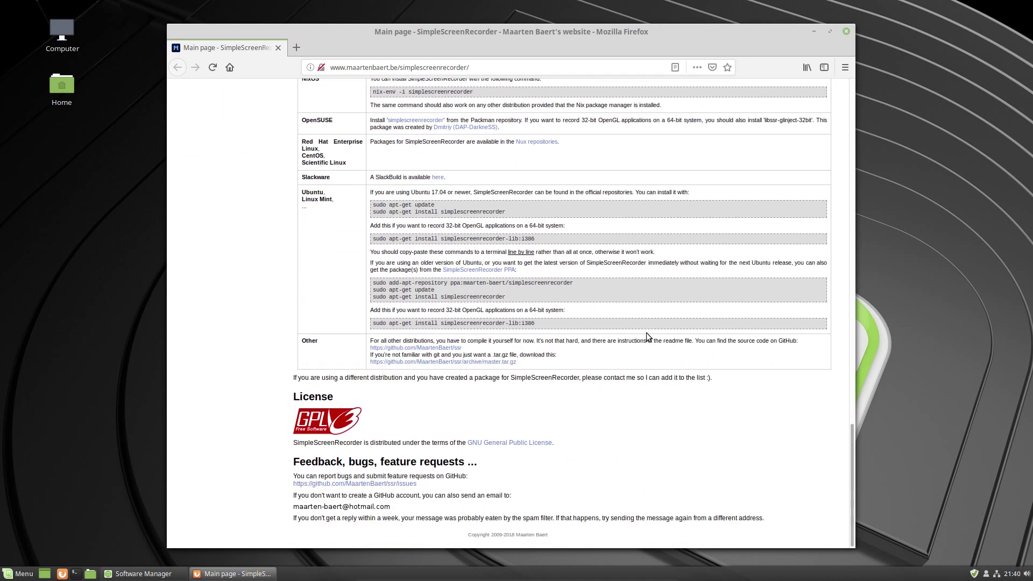
scroll(647, 333, "up", 3)
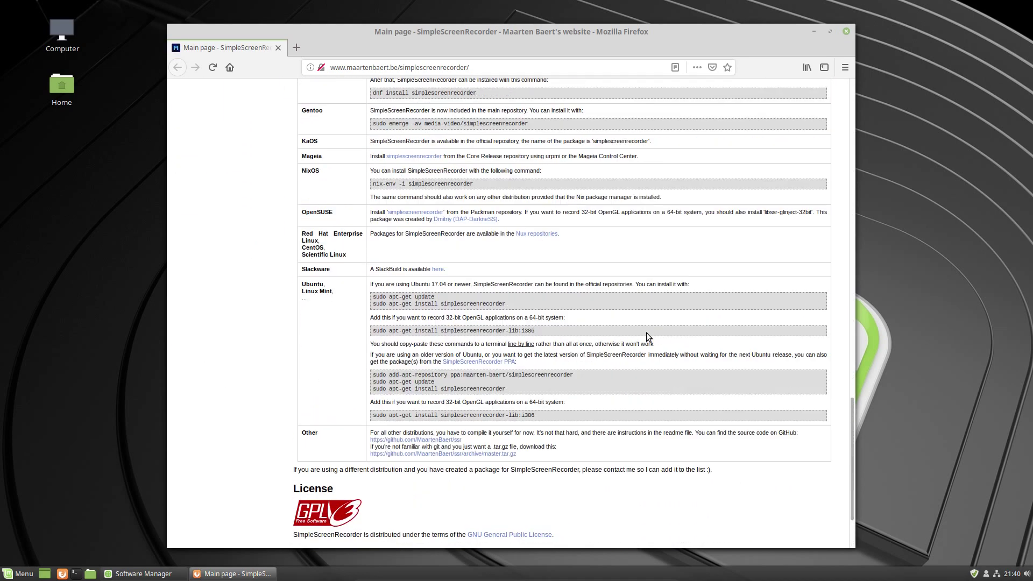
left_click(832, 28)
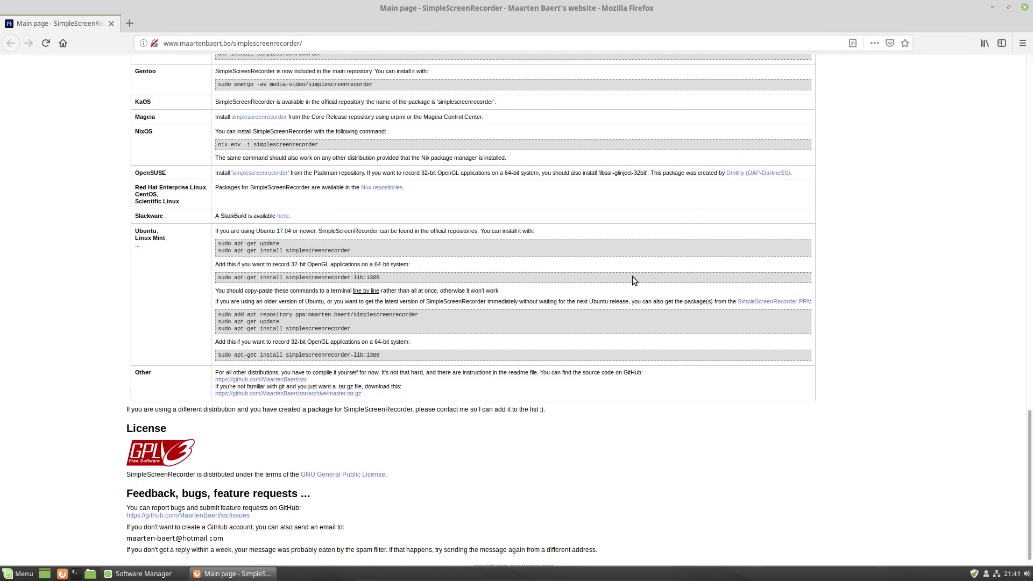
scroll(888, 339, "up", 3)
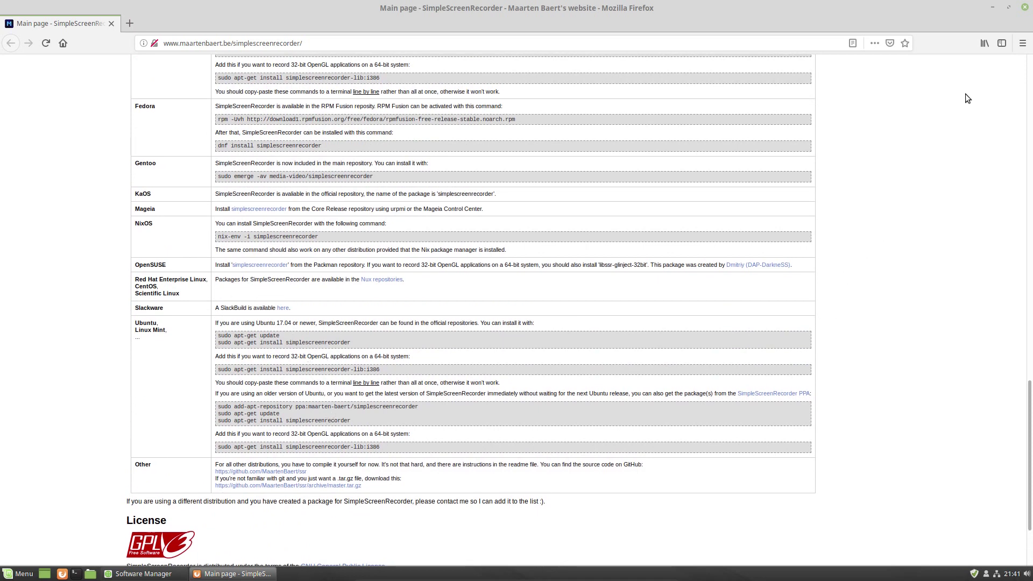
left_click(993, 8)
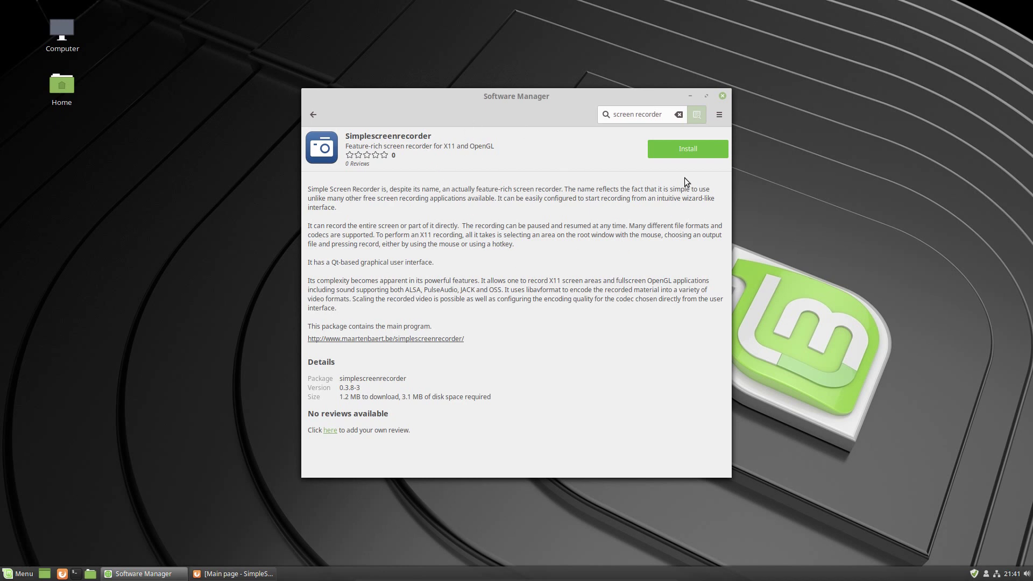
Install Simplescreenrecorder and authenticate with the account password
left_click(679, 150)
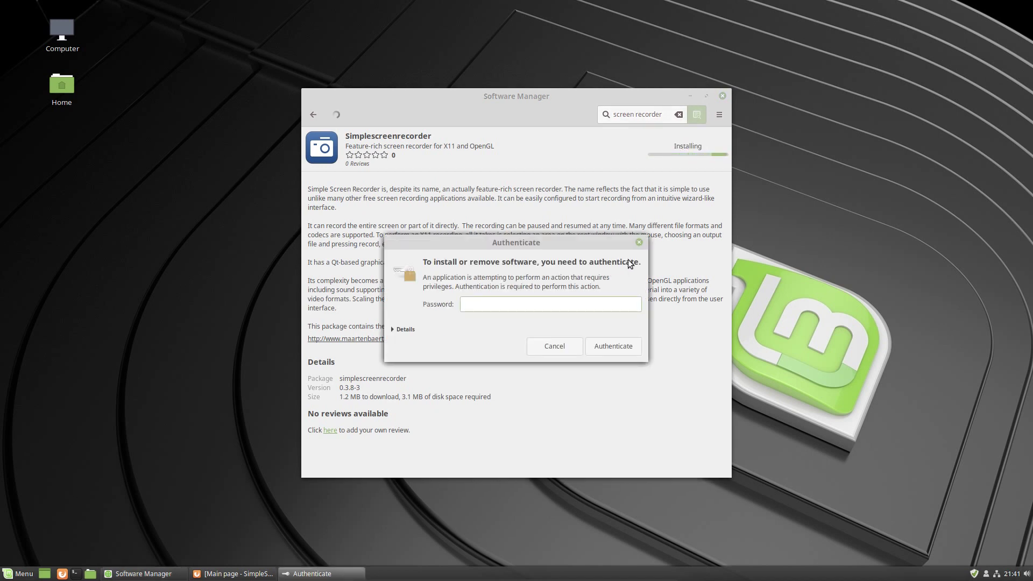
type("*******")
key("Return")
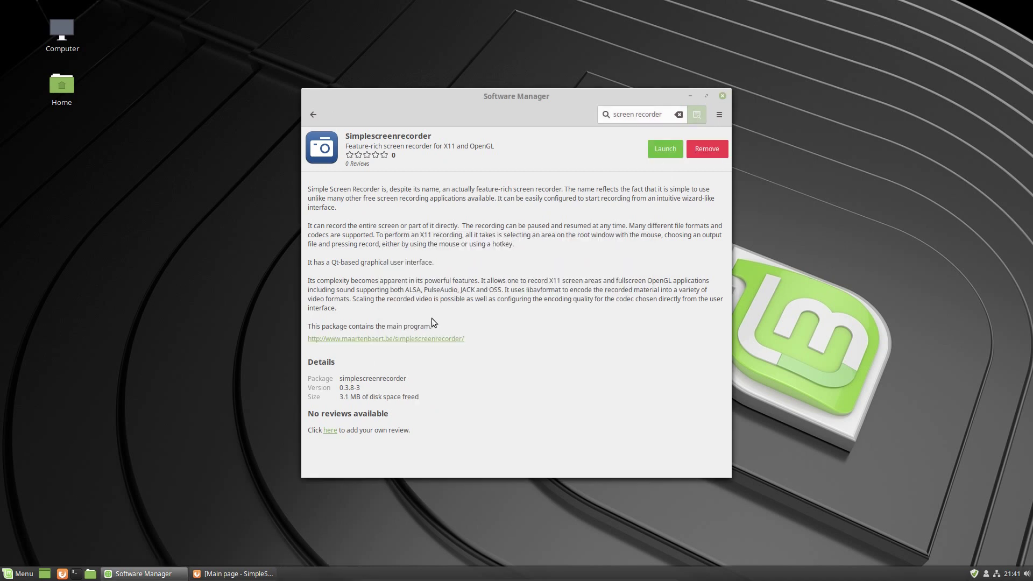
Check the Sound & Video applications for SimpleScreenRecorder and close Software Manager
left_click(19, 573)
mouse_move(80, 482)
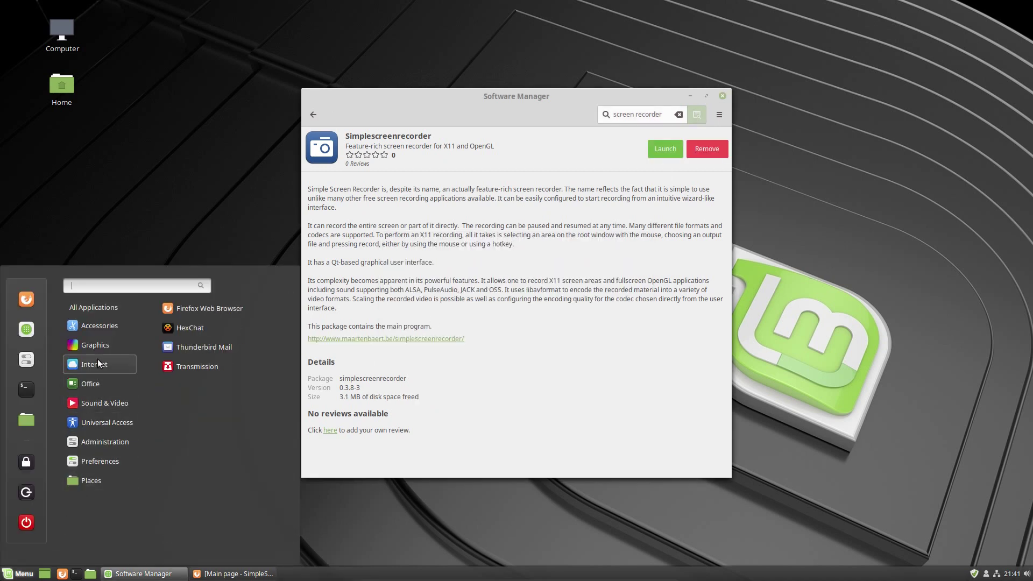
mouse_move(102, 406)
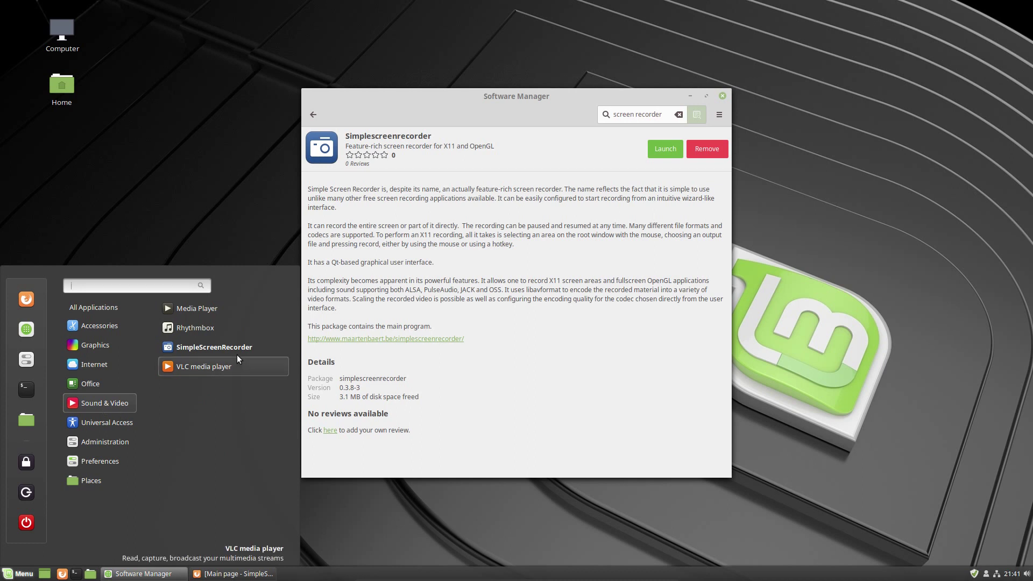
left_click(724, 95)
left_click(724, 95)
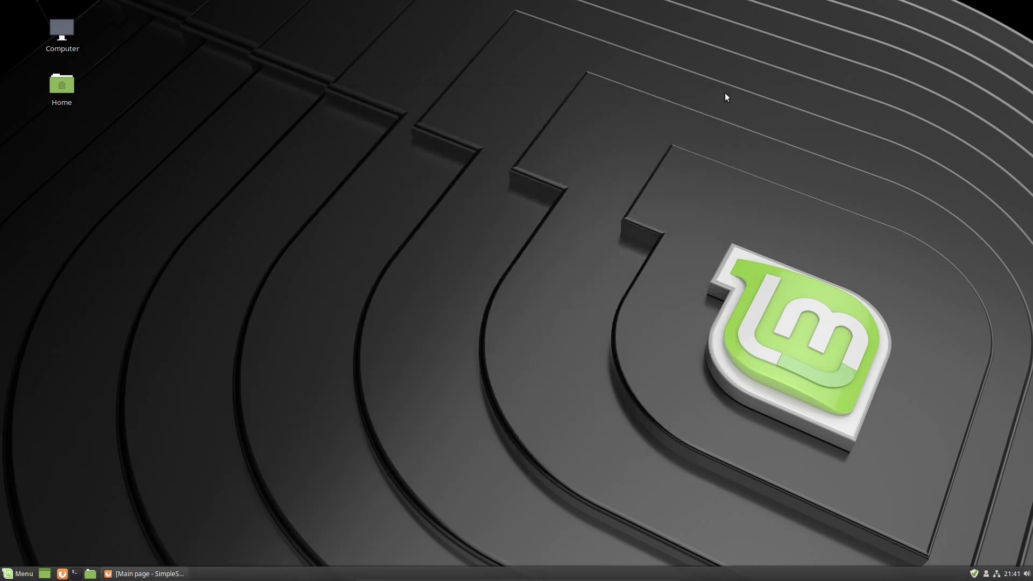
Launch SimpleScreenRecorder from the Sound & Video applications and continue past its welcome page to the input settings
left_click(18, 574)
mouse_move(133, 411)
mouse_move(105, 449)
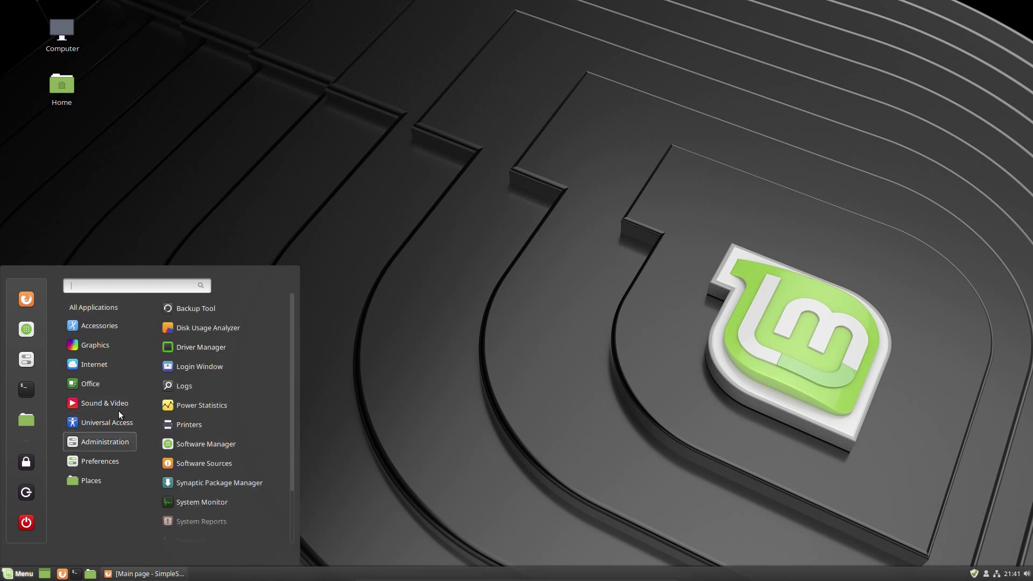
left_click(217, 345)
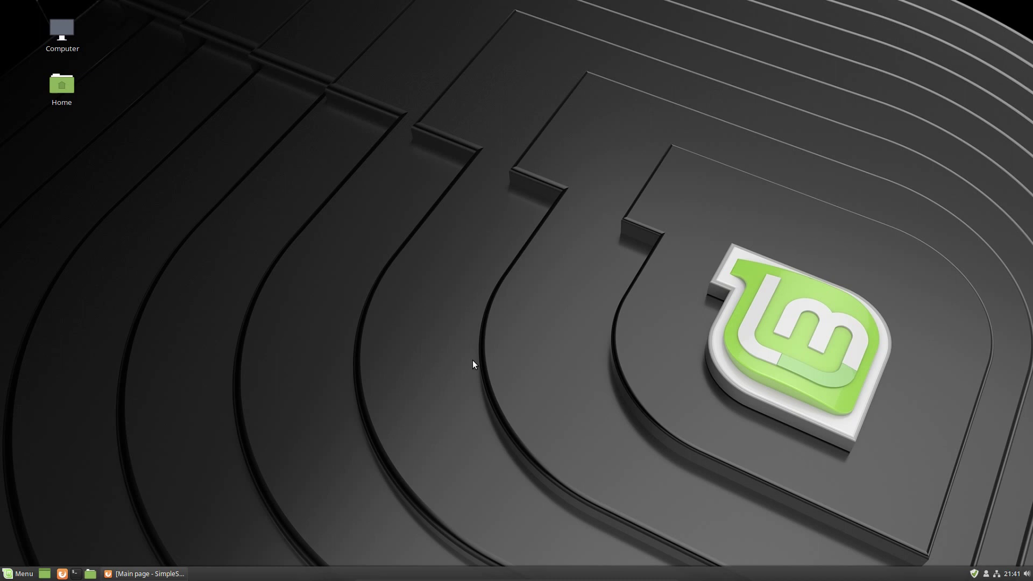
left_click(508, 446)
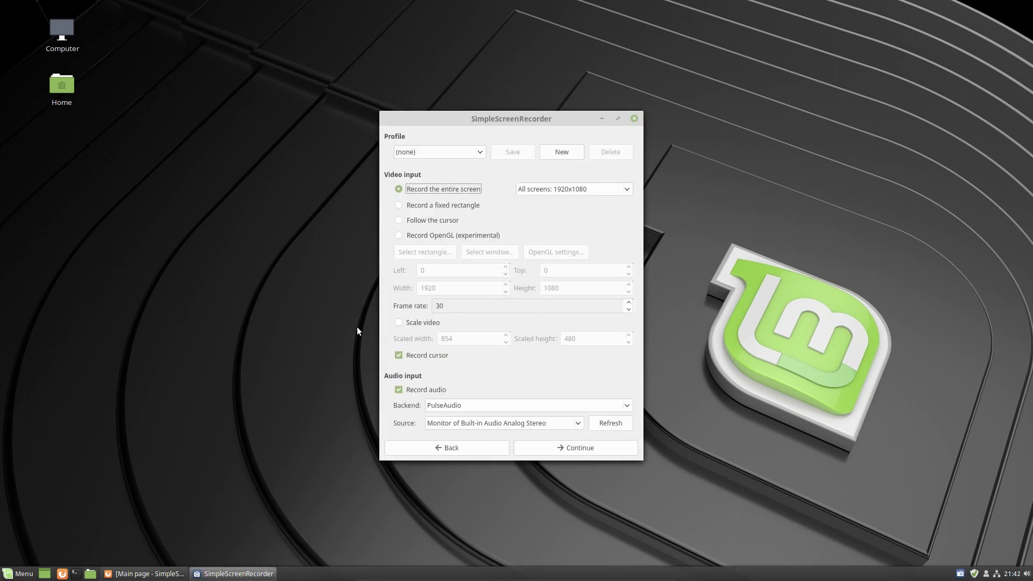
Set the video input to a fixed rectangle and fit it to the restored Firefox window
left_click(627, 190)
left_click(610, 219)
left_click(460, 207)
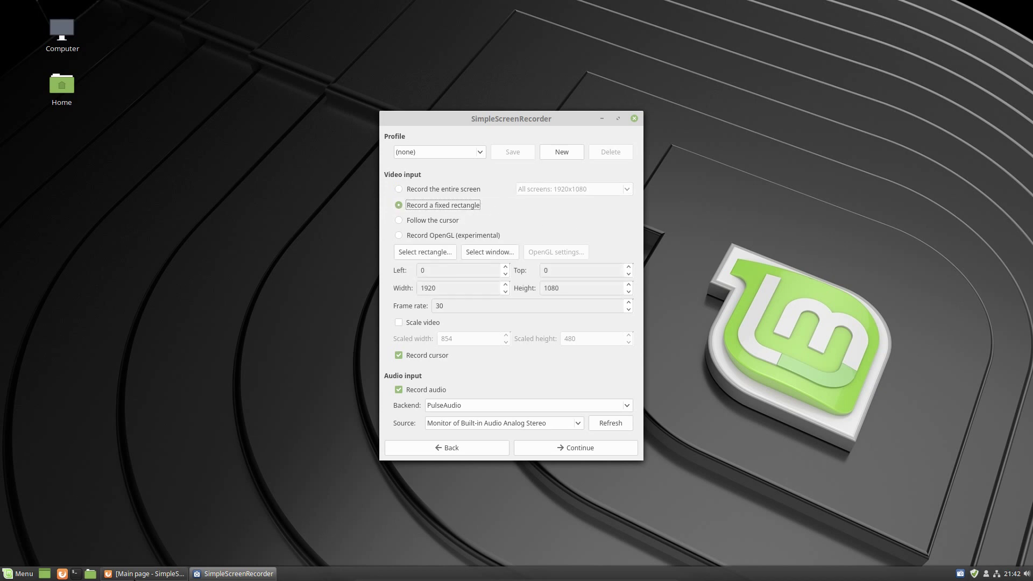
left_click(137, 574)
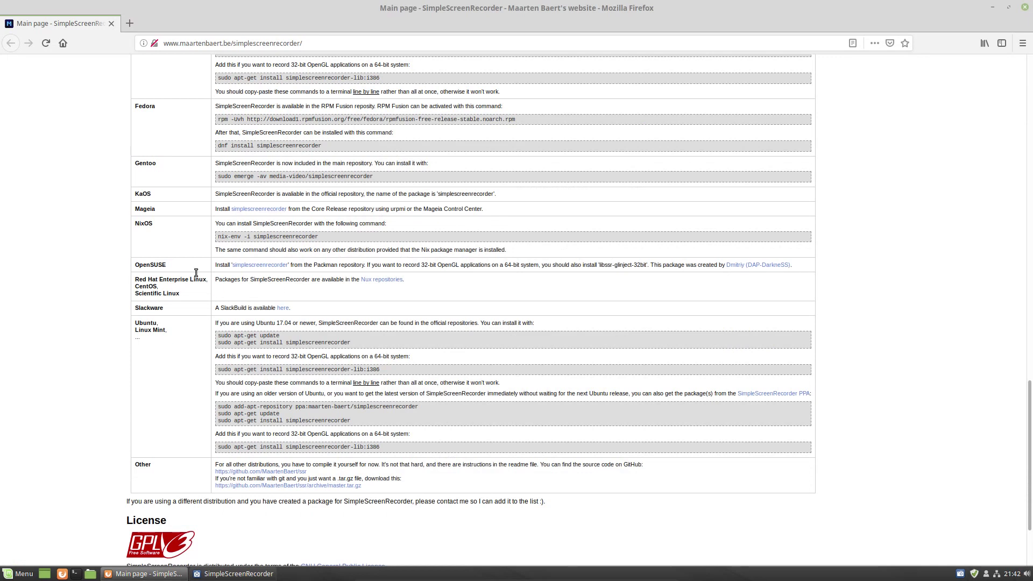
left_click(237, 574)
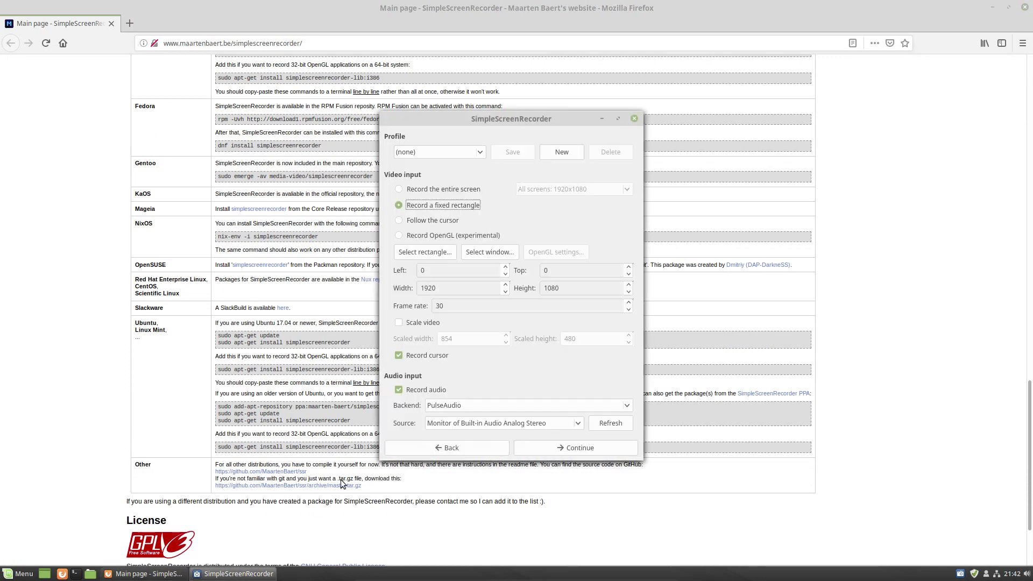
left_click(488, 253)
left_click(124, 110)
Try the video input that follows the cursor, and return to recording the entire screen
left_click(442, 221)
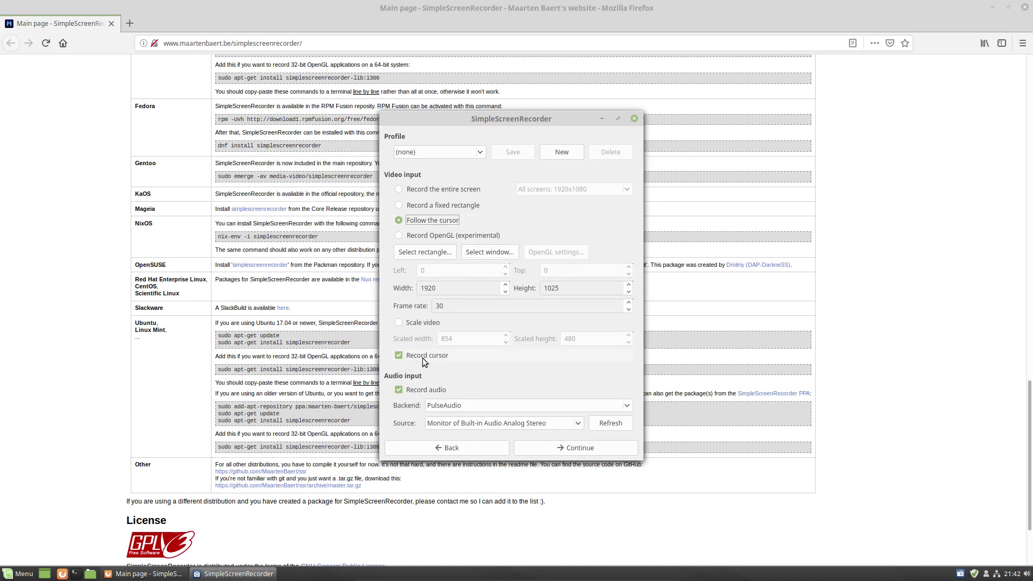
left_click(433, 191)
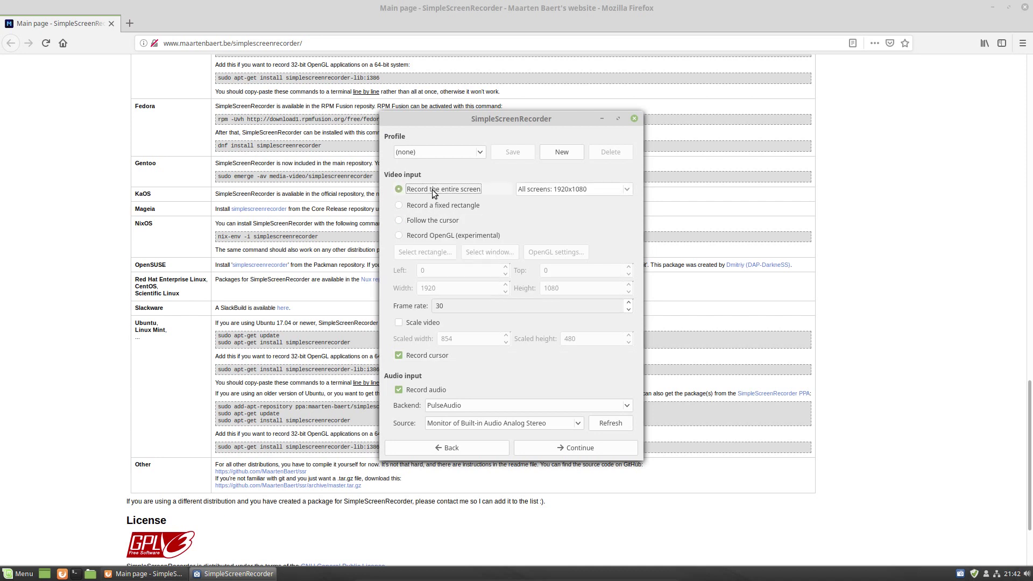
Try a fixed recording rectangle of about 1524 by 694 over the web page, and return to recording the entire screen
left_click(449, 208)
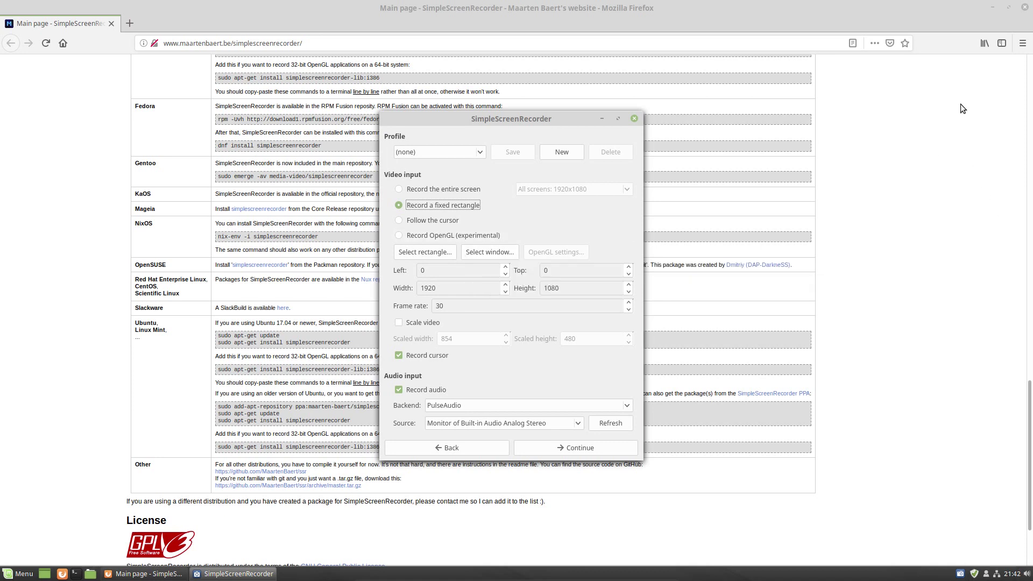
left_click(425, 252)
left_click_drag(134, 103, 954, 474)
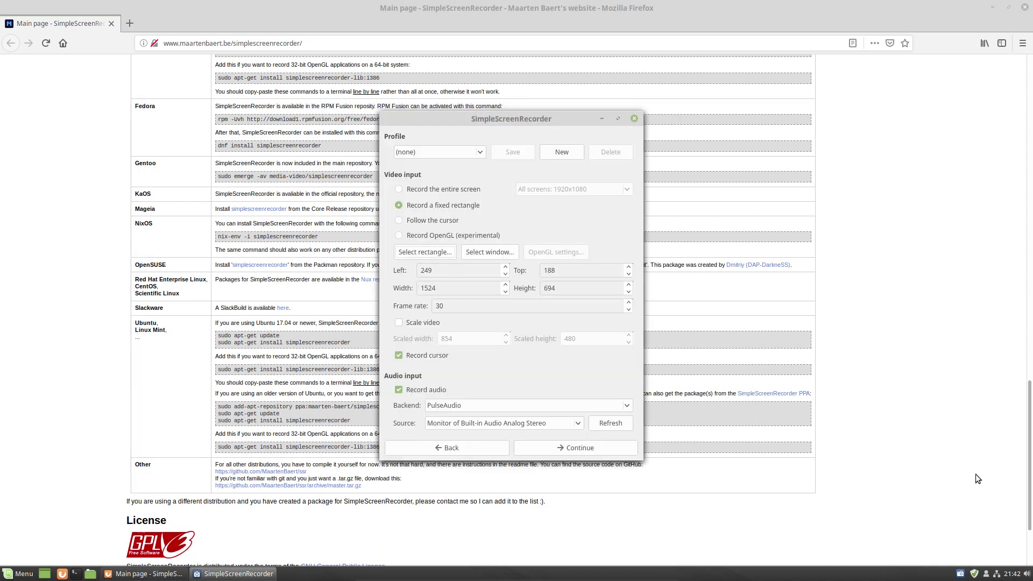
left_click(423, 189)
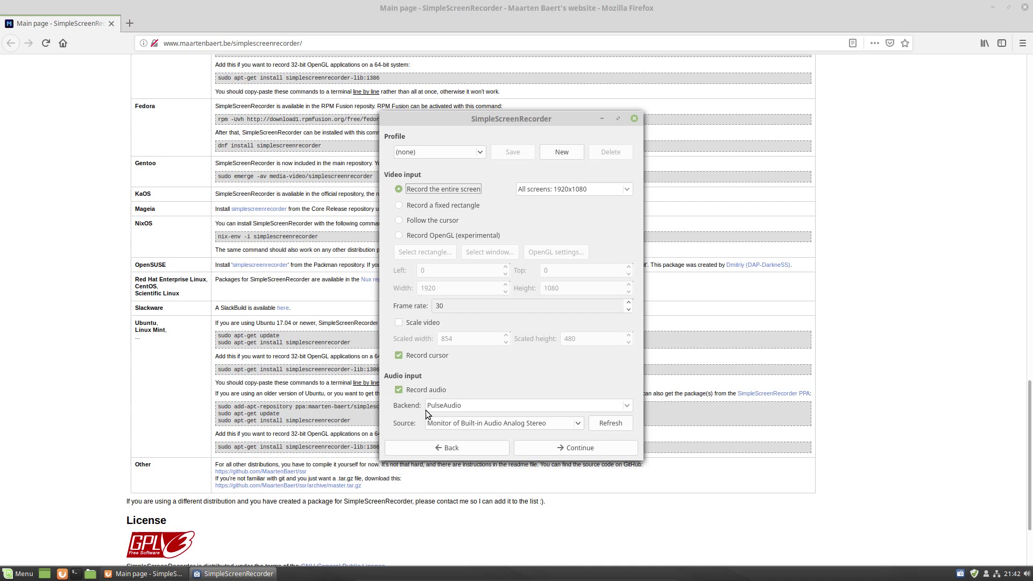
Review the audio backend options, keeping PulseAudio, and examine the available audio sources
left_click(626, 407)
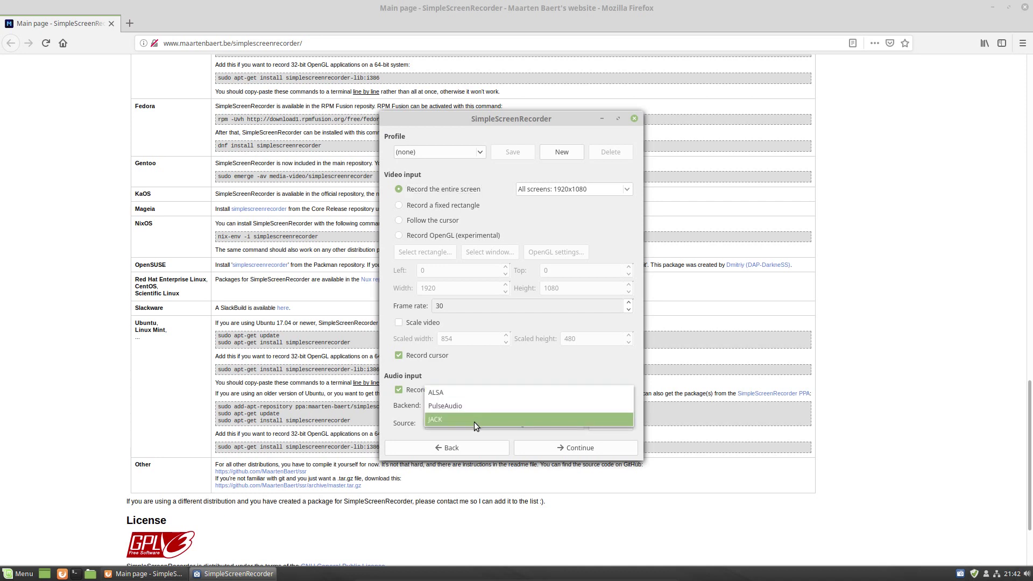
left_click(470, 406)
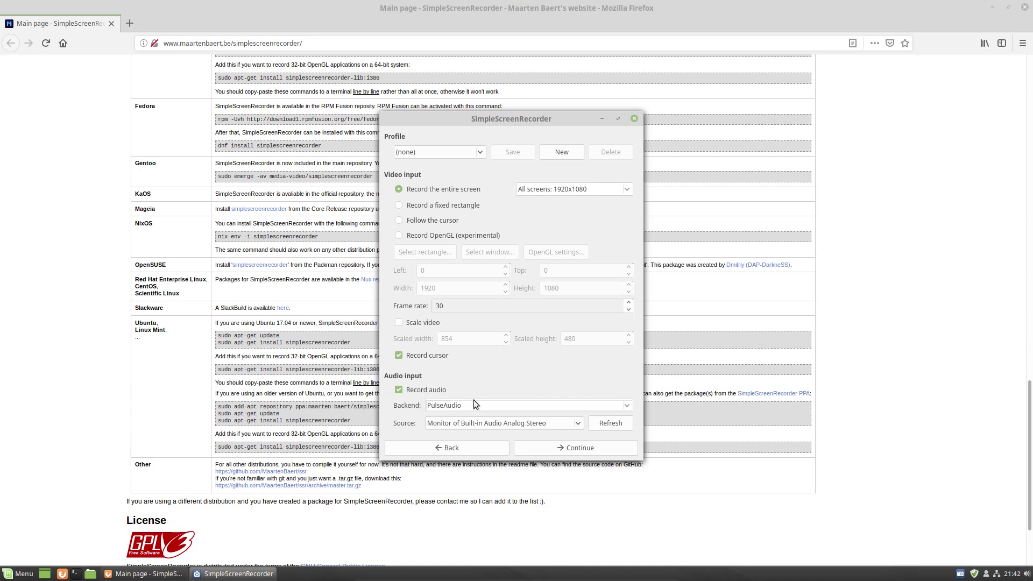
left_click(576, 424)
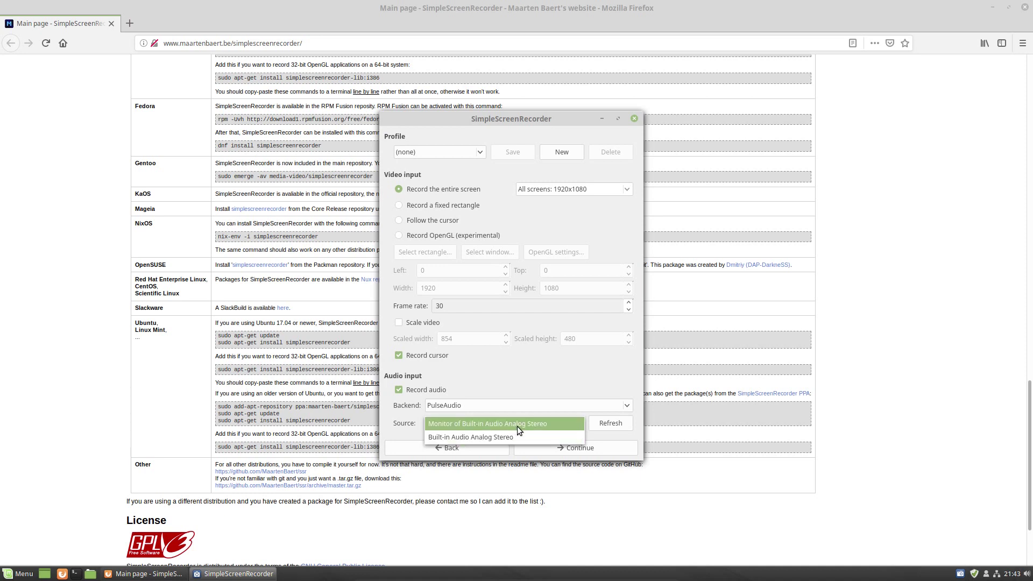
left_click(573, 379)
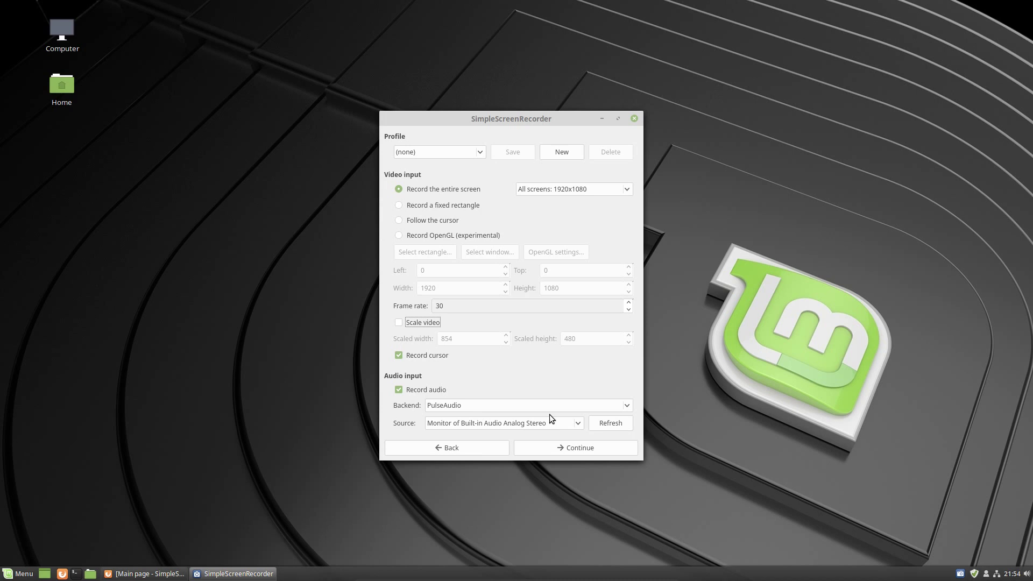
Check the frame rate, try video scaling and disable it again, and continue to the output settings
left_click(438, 307)
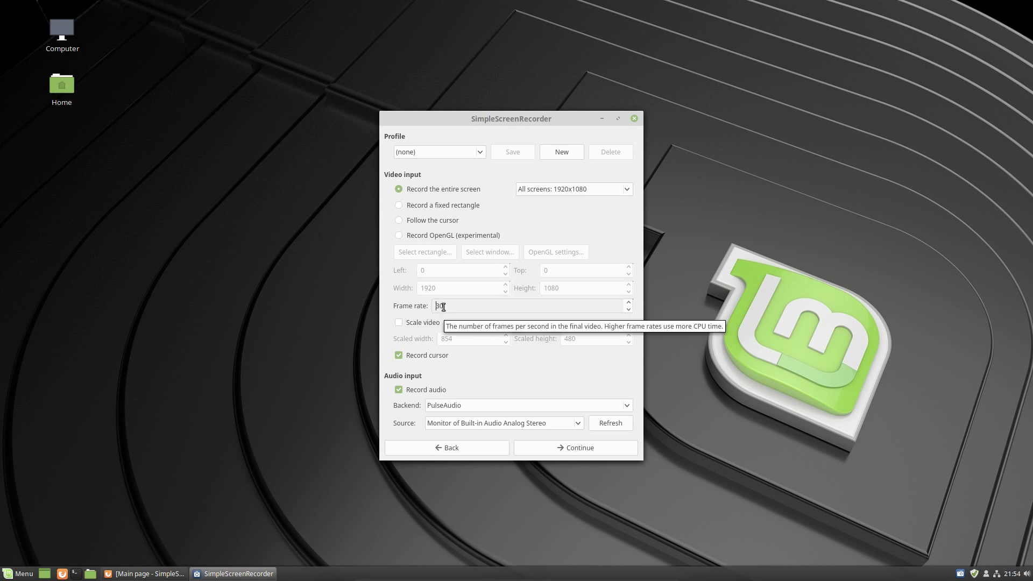
left_click(399, 323)
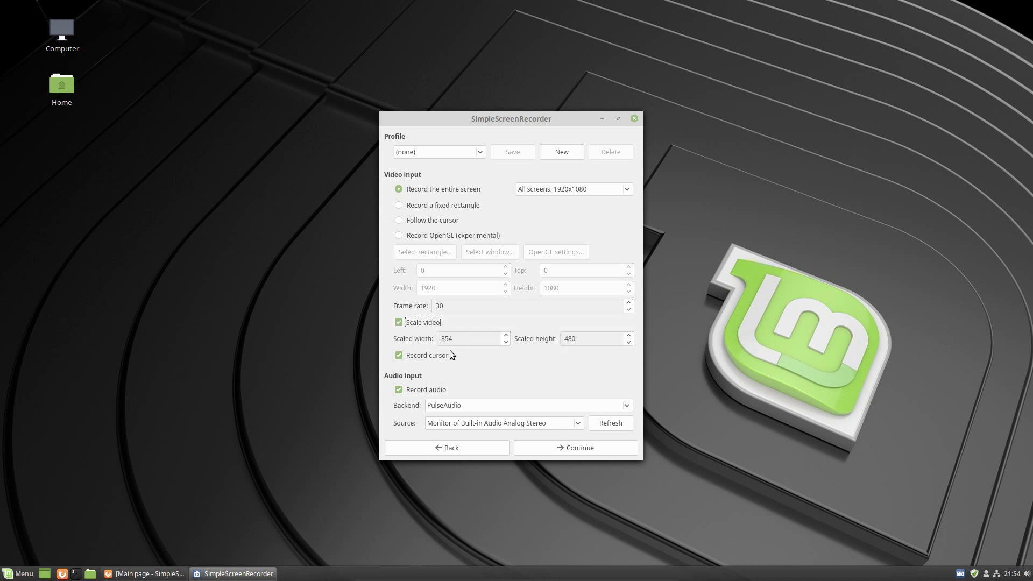
left_click(400, 324)
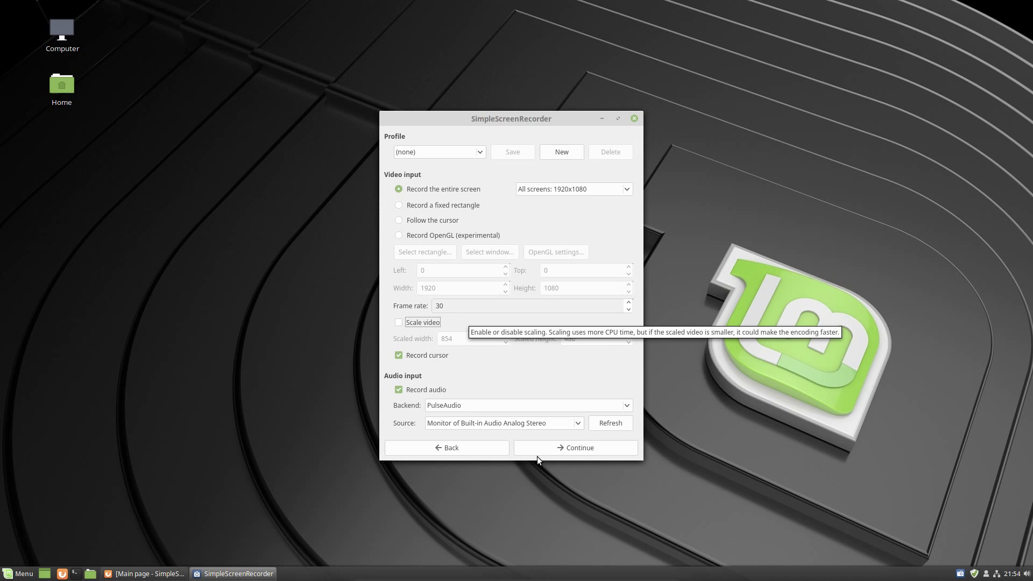
left_click(559, 450)
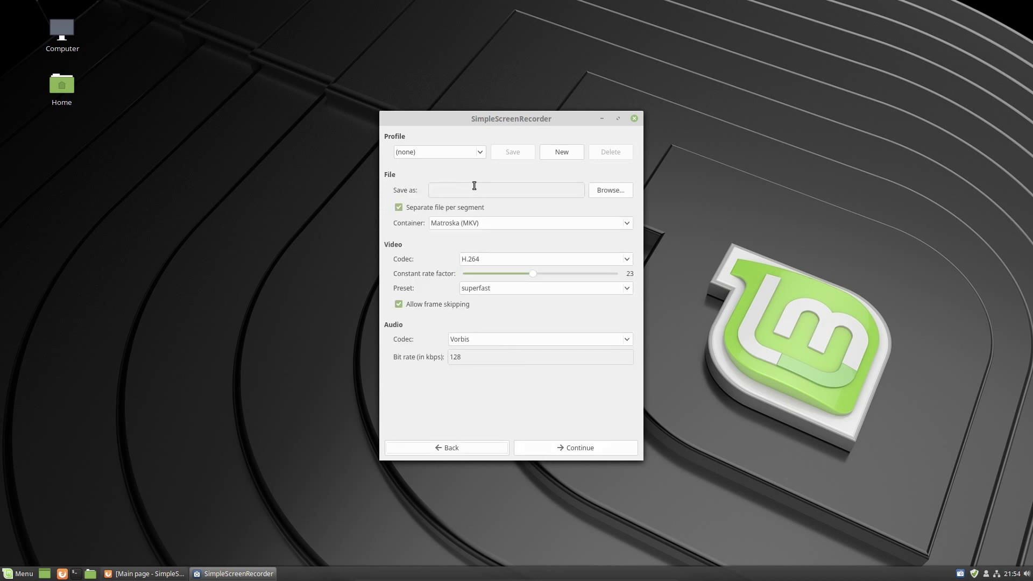
Try the High Quality Intermediate, Live Stream (3000kbps) and YouTube output profiles, and return to no profile
left_click(478, 155)
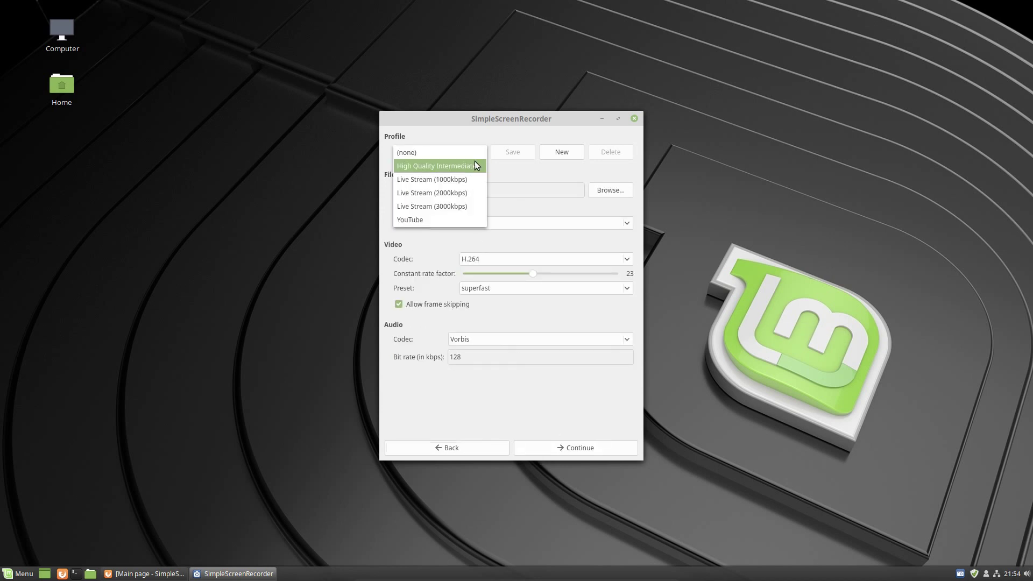
left_click(476, 165)
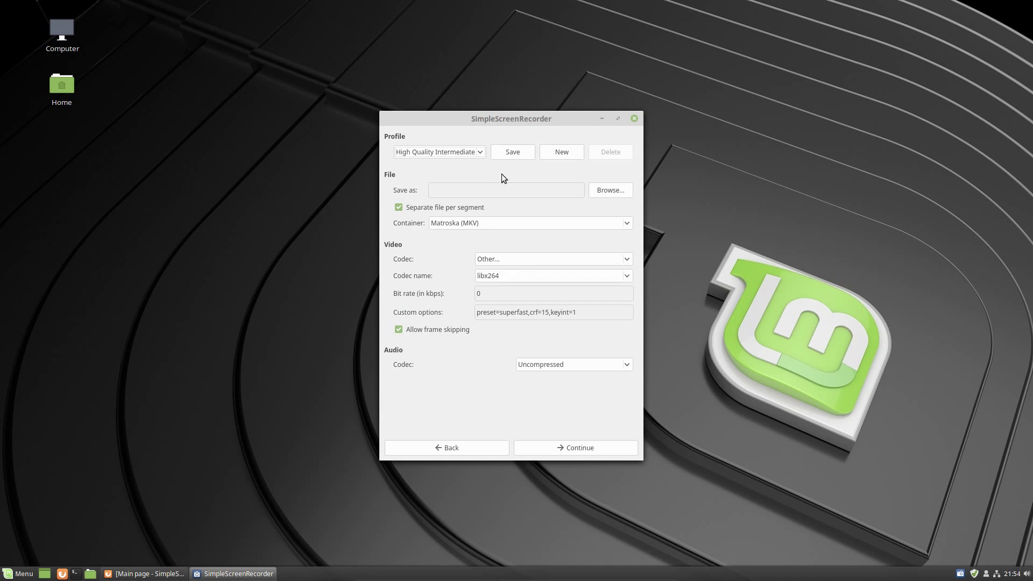
left_click(482, 152)
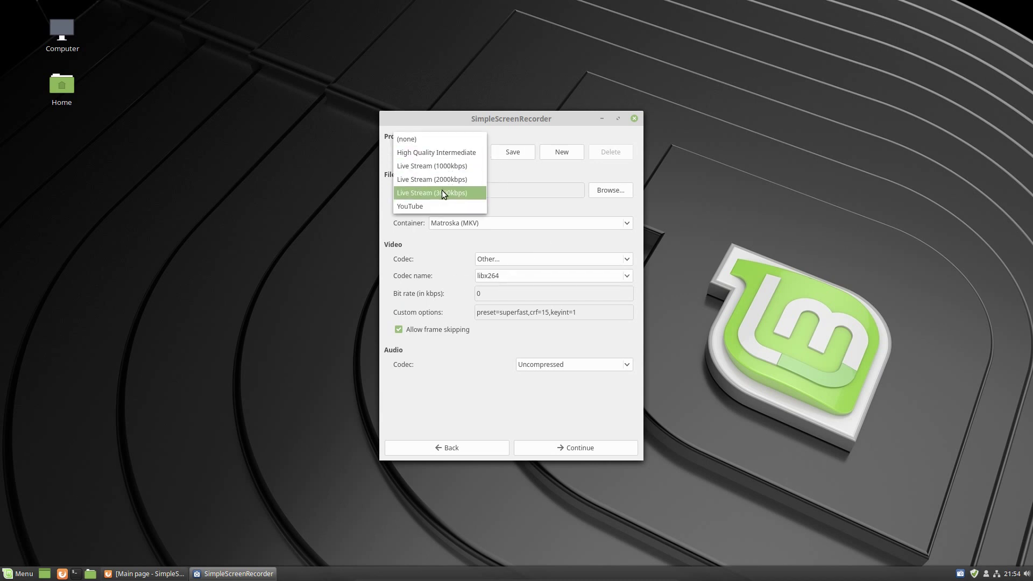
left_click(443, 191)
left_click(482, 151)
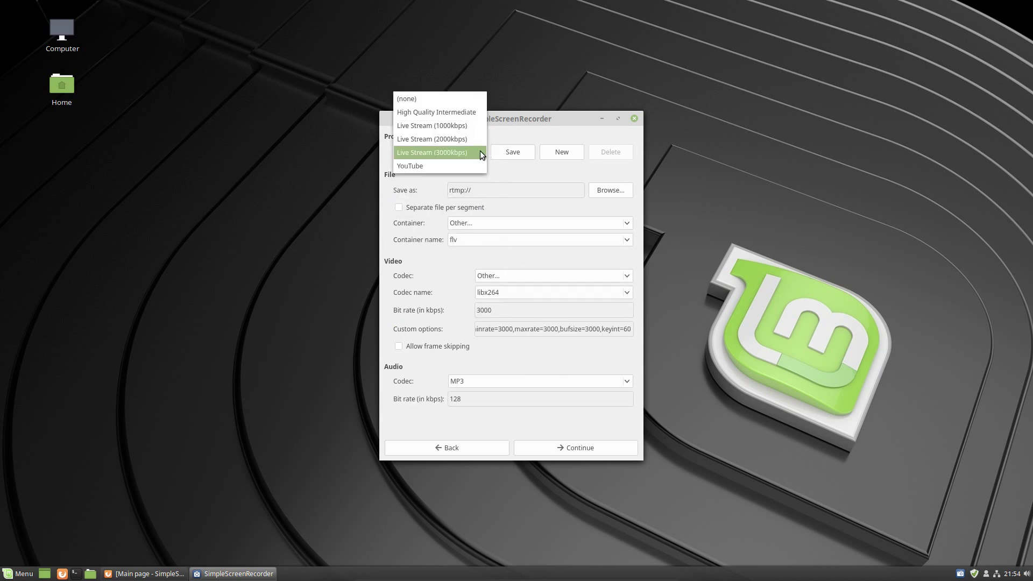
left_click(446, 167)
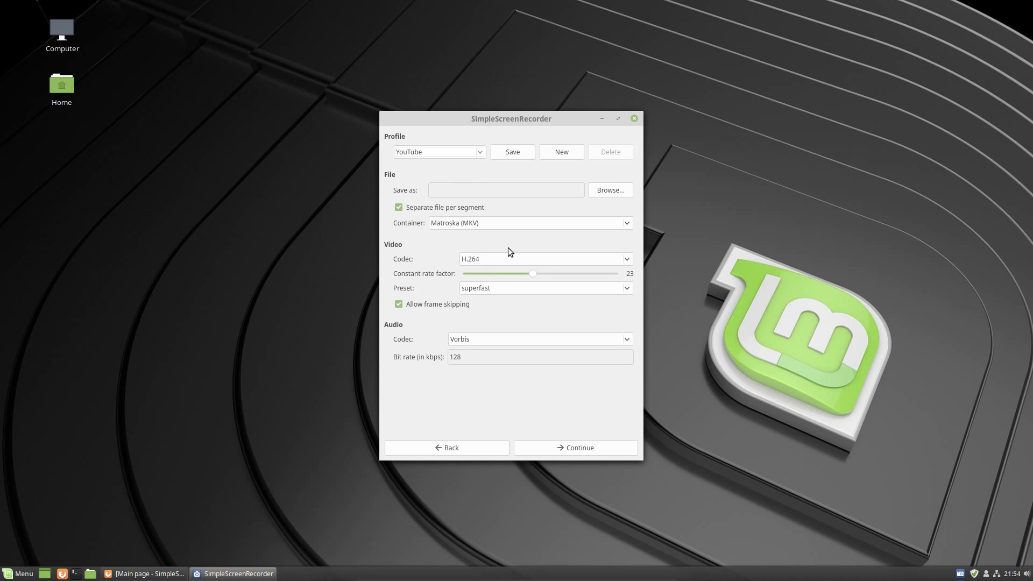
left_click(477, 152)
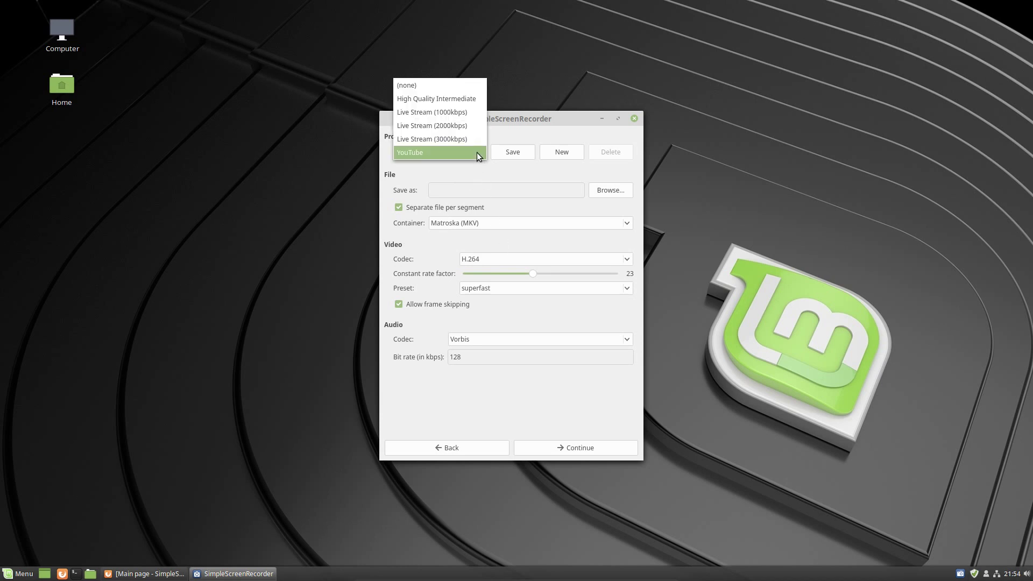
left_click(434, 85)
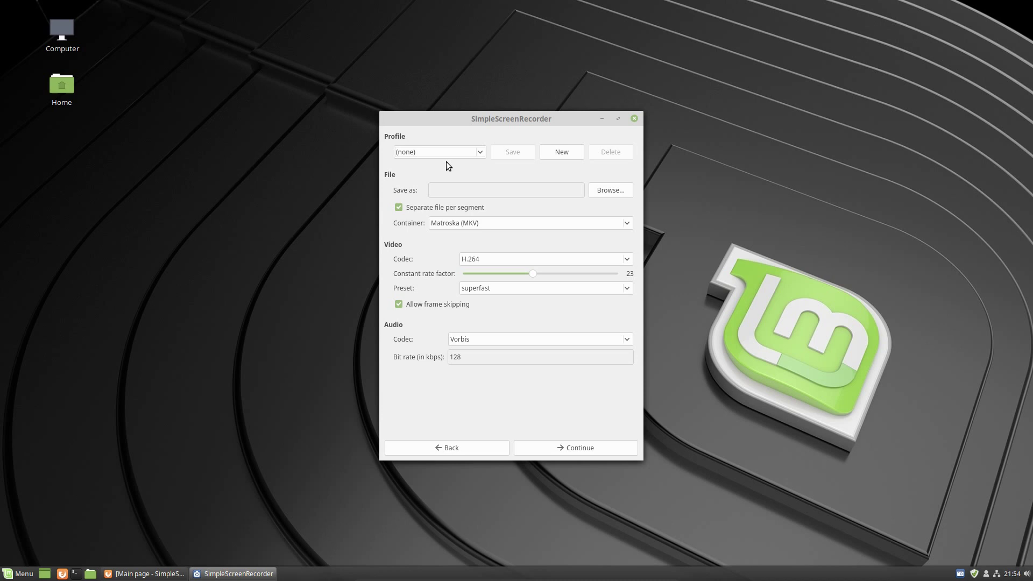
Set the recording to save as test in the Videos folder, using the MP4 container
left_click(612, 191)
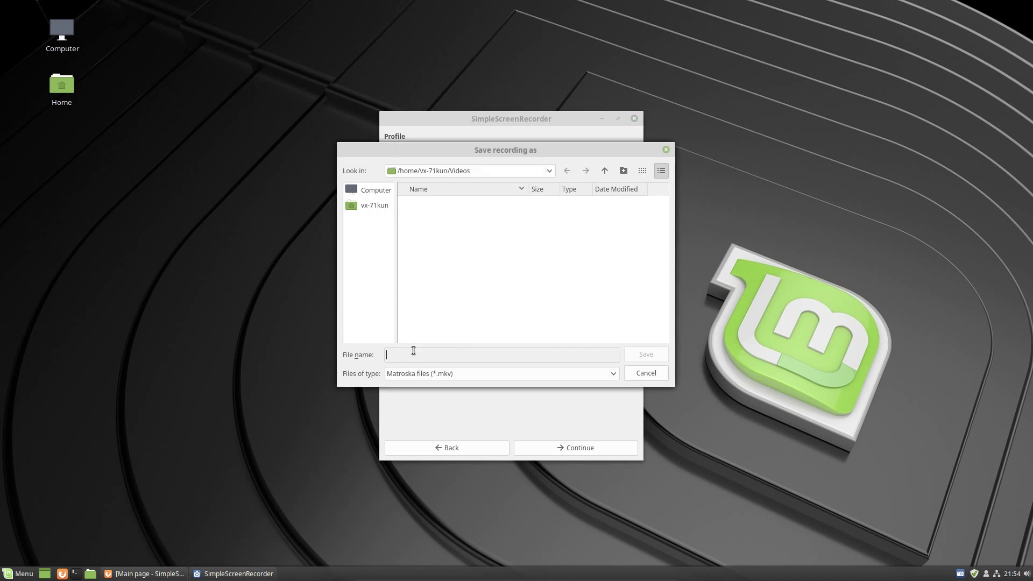
type("test")
left_click(646, 355)
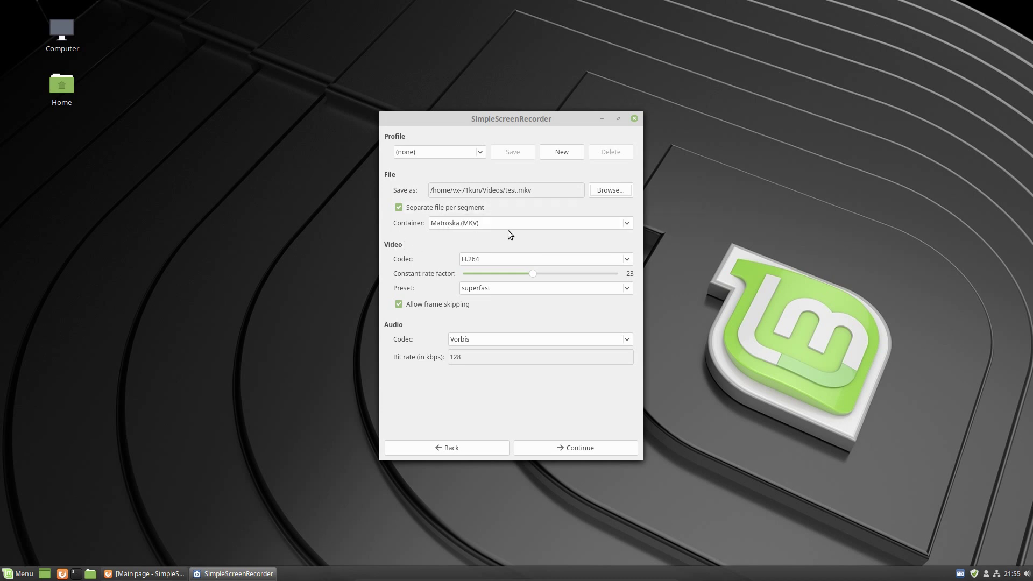
left_click(626, 222)
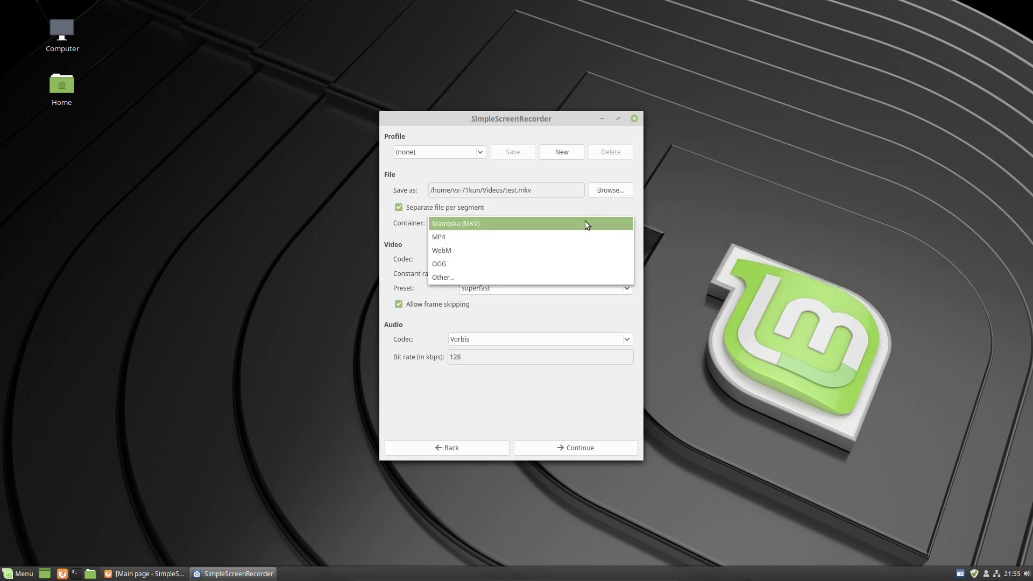
left_click(544, 234)
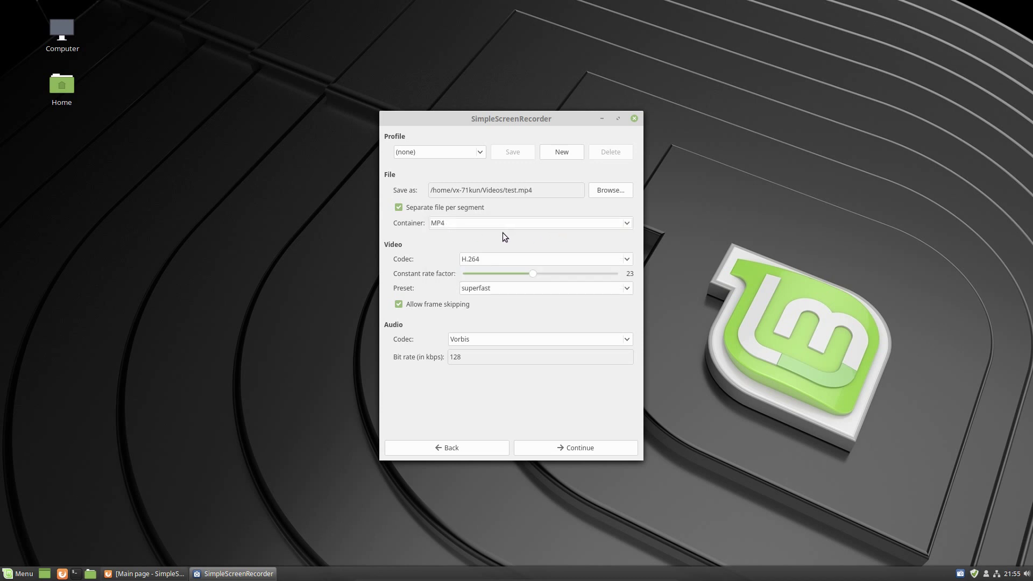
Choose mpeg4 from the other video codecs and set the video bit rate to 10000 kbps
left_click(628, 263)
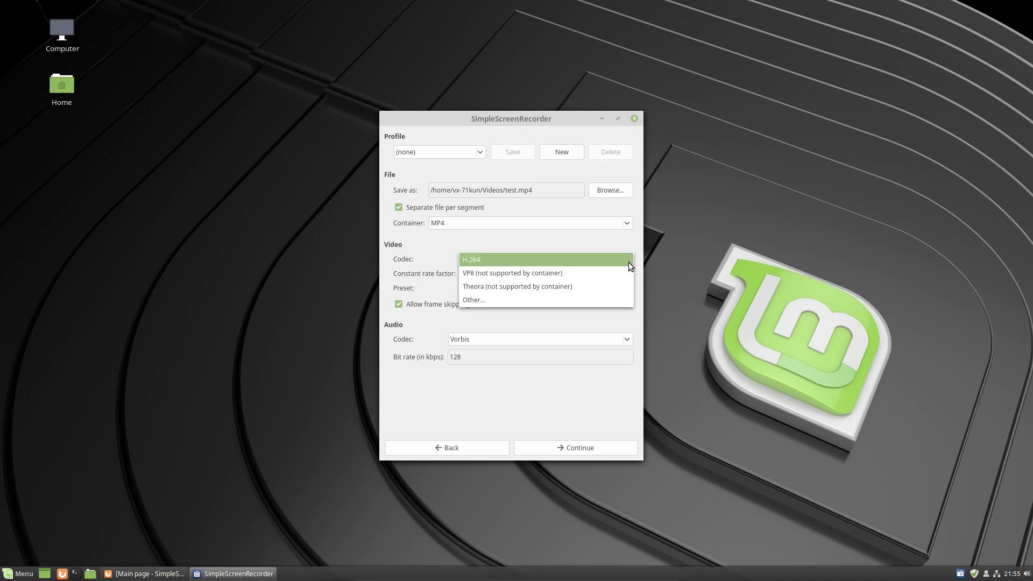
left_click(515, 299)
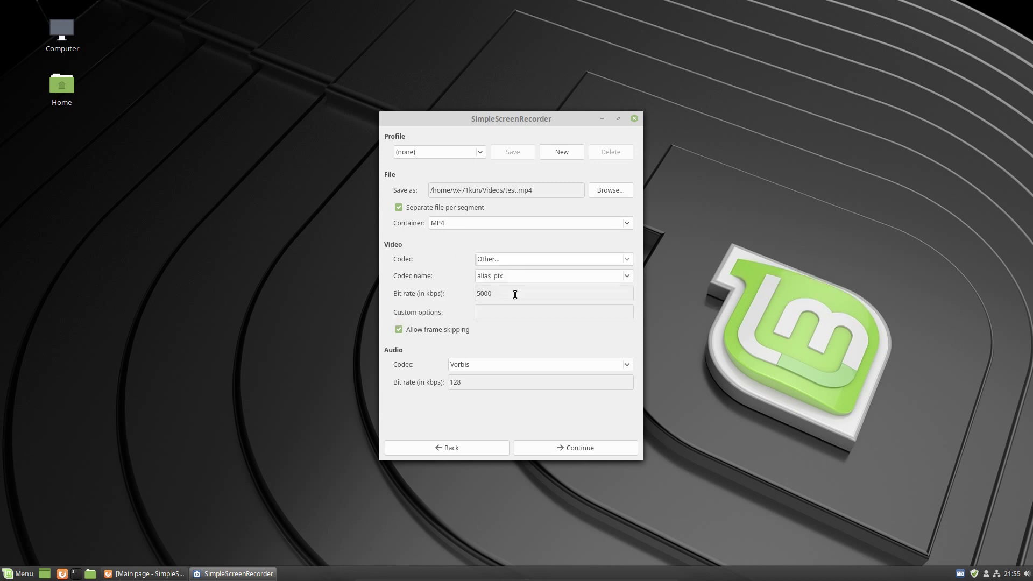
left_click(629, 274)
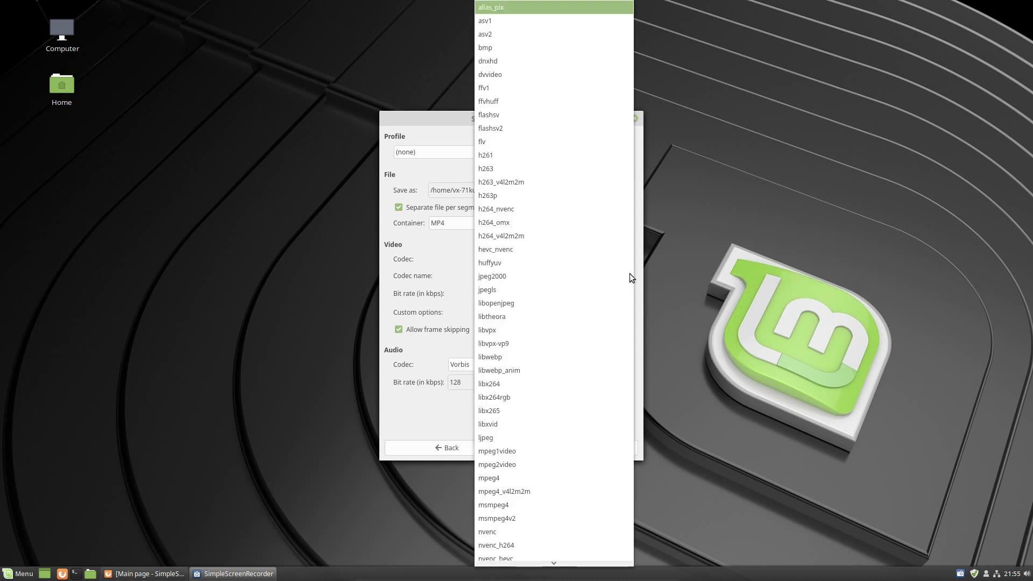
left_click(507, 476)
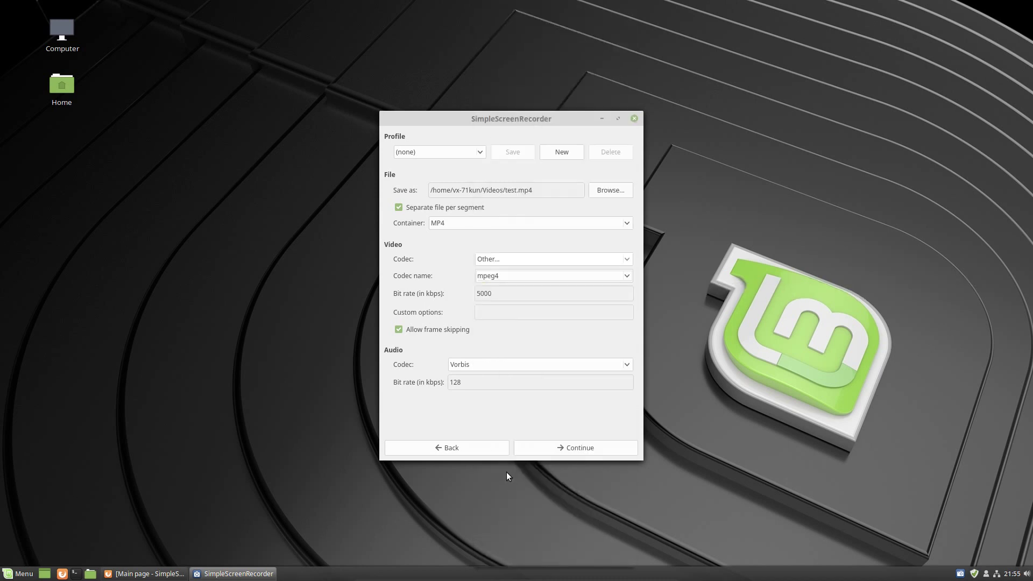
left_click(504, 295)
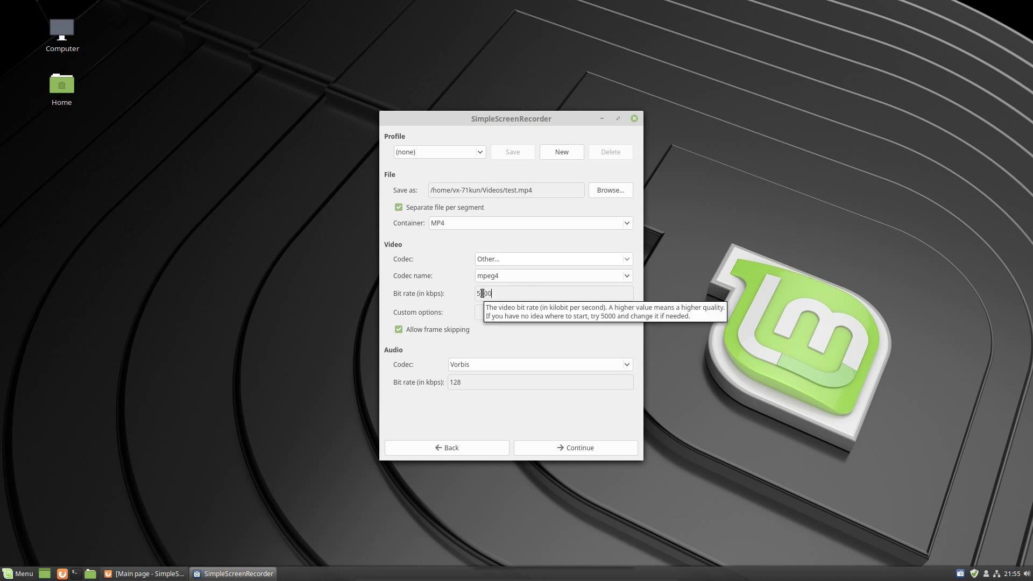
left_click(477, 294)
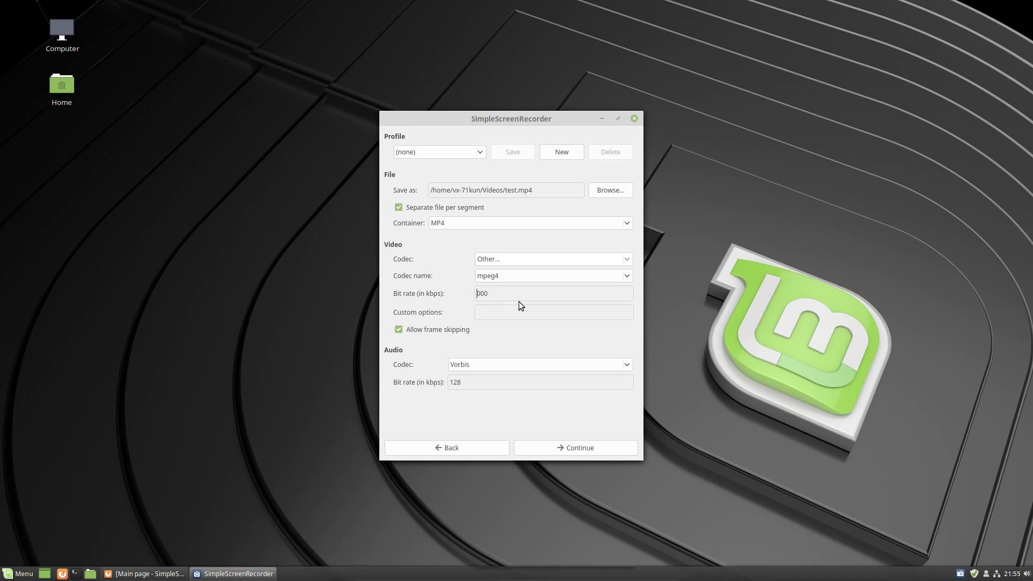
type("1")
key("Tab")
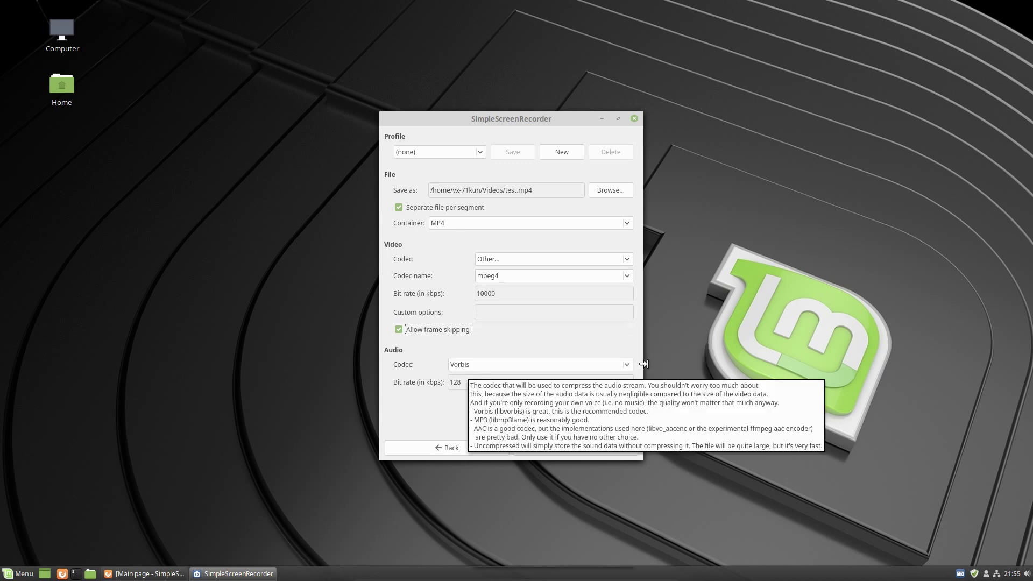
Review the audio codec options, keeping Vorbis, and continue to the recording page
left_click(627, 364)
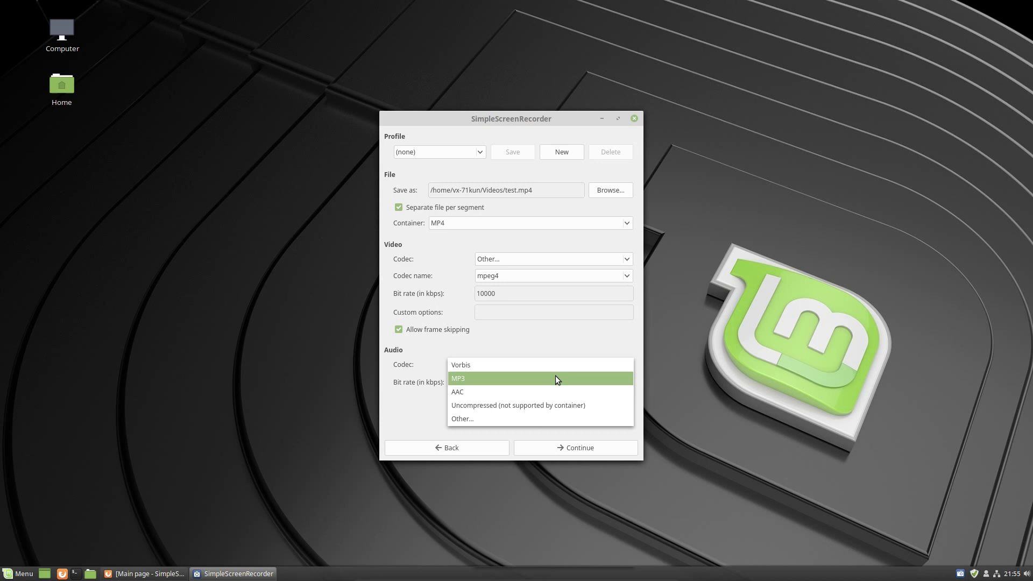
left_click(553, 335)
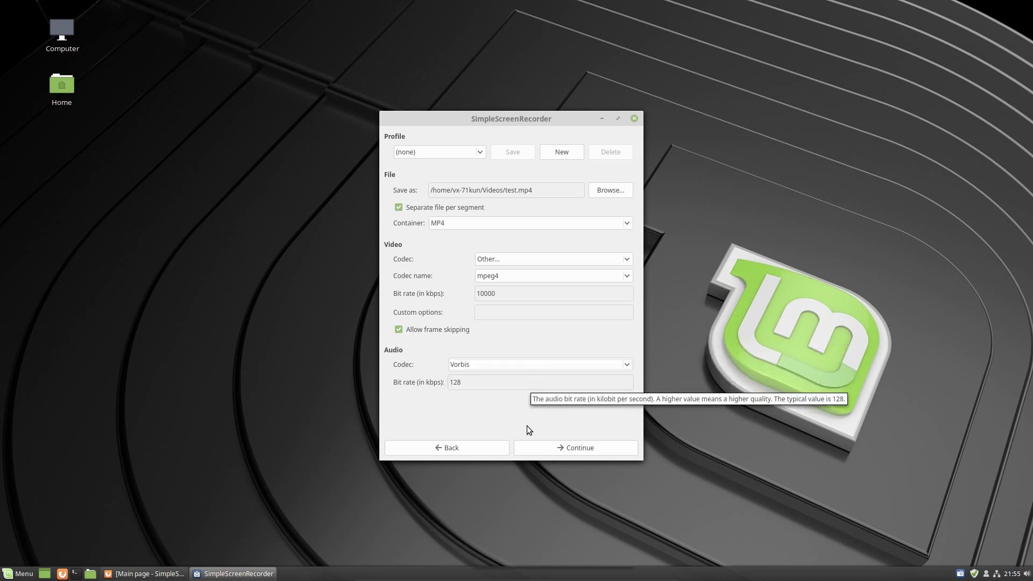
left_click(569, 451)
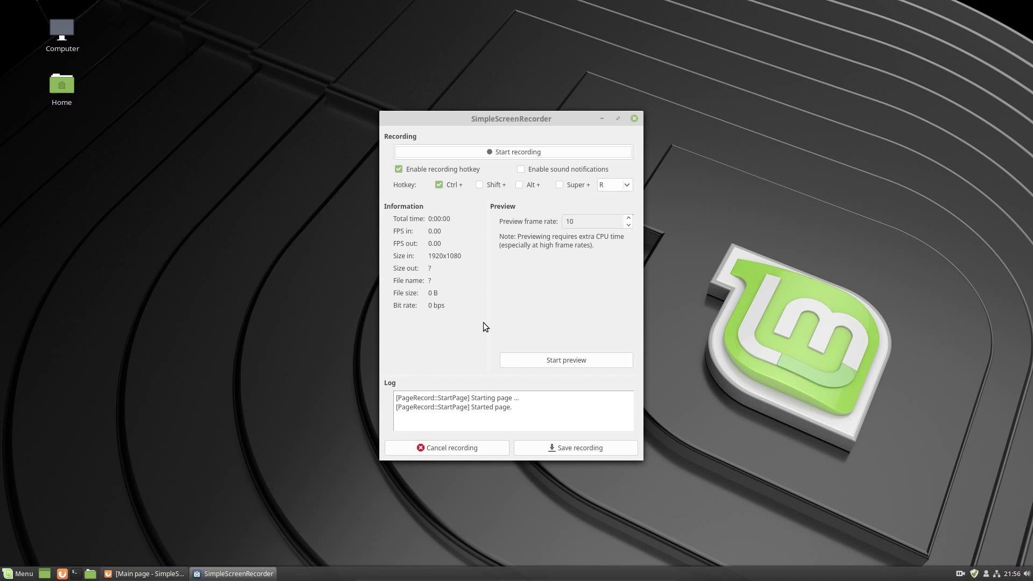
Leave the recording page, review the available video codec names, keeping mpeg4, and go back to the input settings
left_click(469, 446)
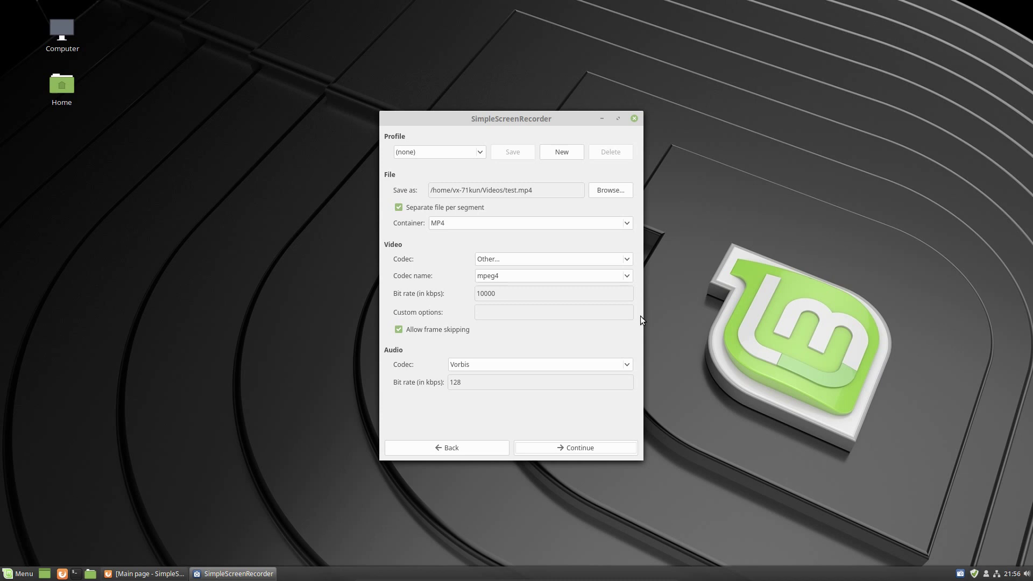
left_click(624, 278)
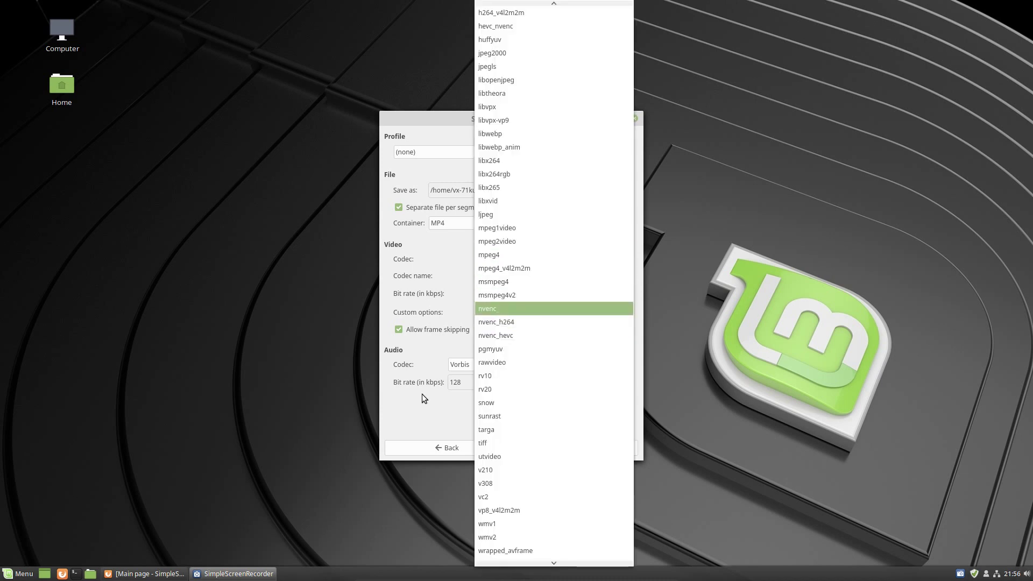
left_click(420, 417)
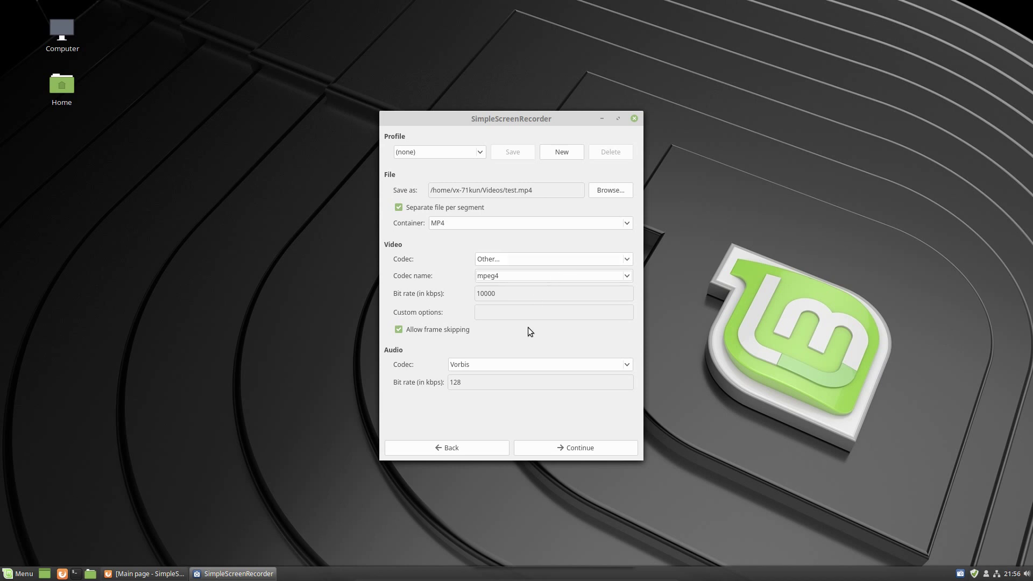
left_click(466, 447)
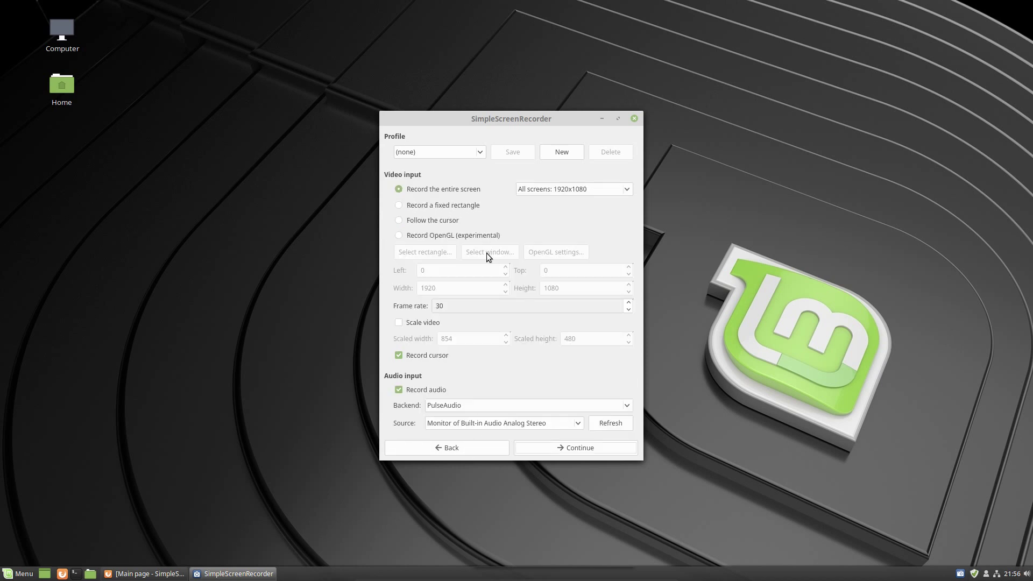